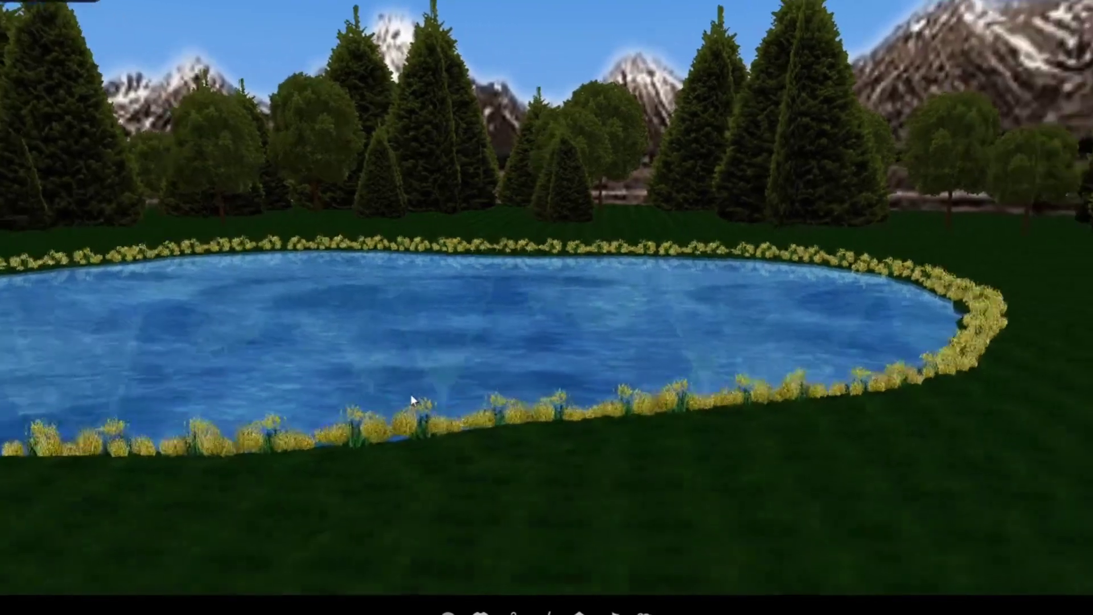
# Step: Orbit the camera around the avatar wearing the Customizable Backpack
pyautogui.moveTo(415, 403); pyautogui.dragTo(444, 398)
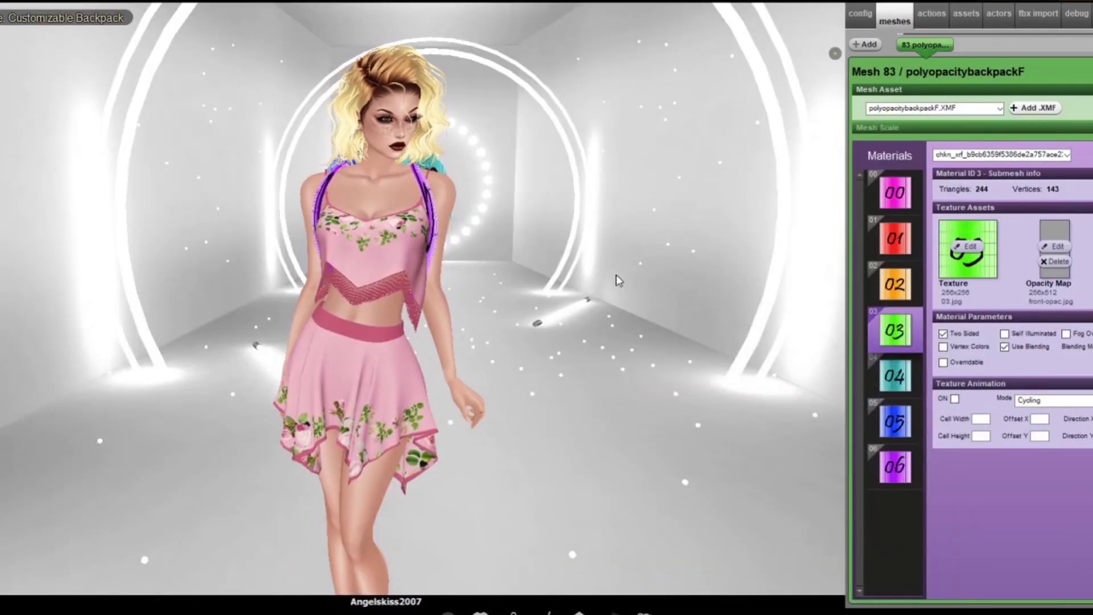
# Step: Orbit behind the avatar and zoom in on the backpack's numbered placeholder textures
pyautogui.moveTo(598, 224); pyautogui.dragTo(399, 296)
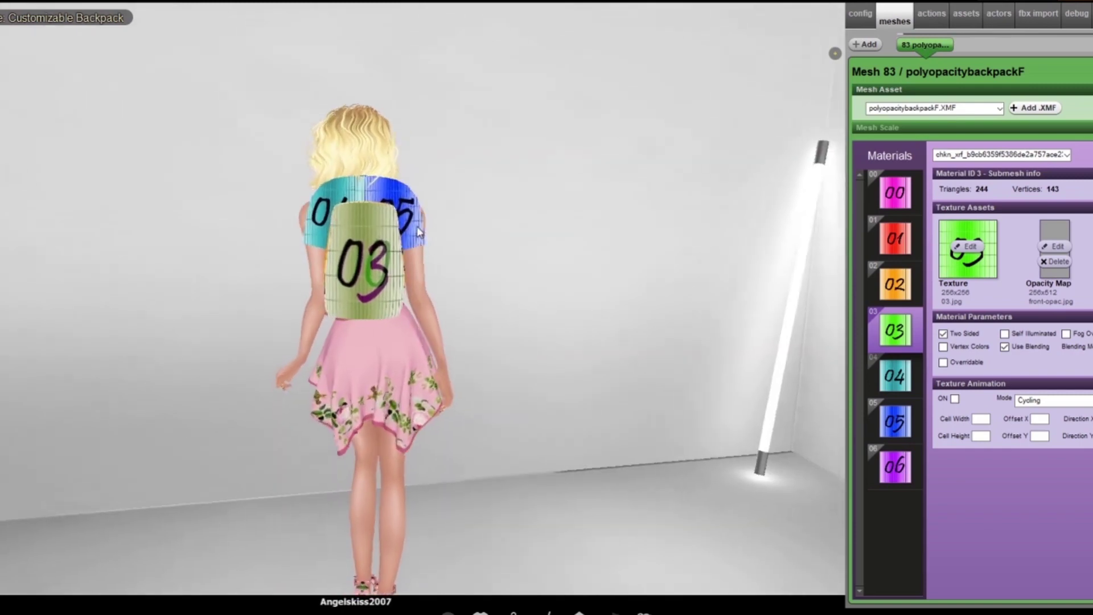
pyautogui.scroll(3, 416, 365)
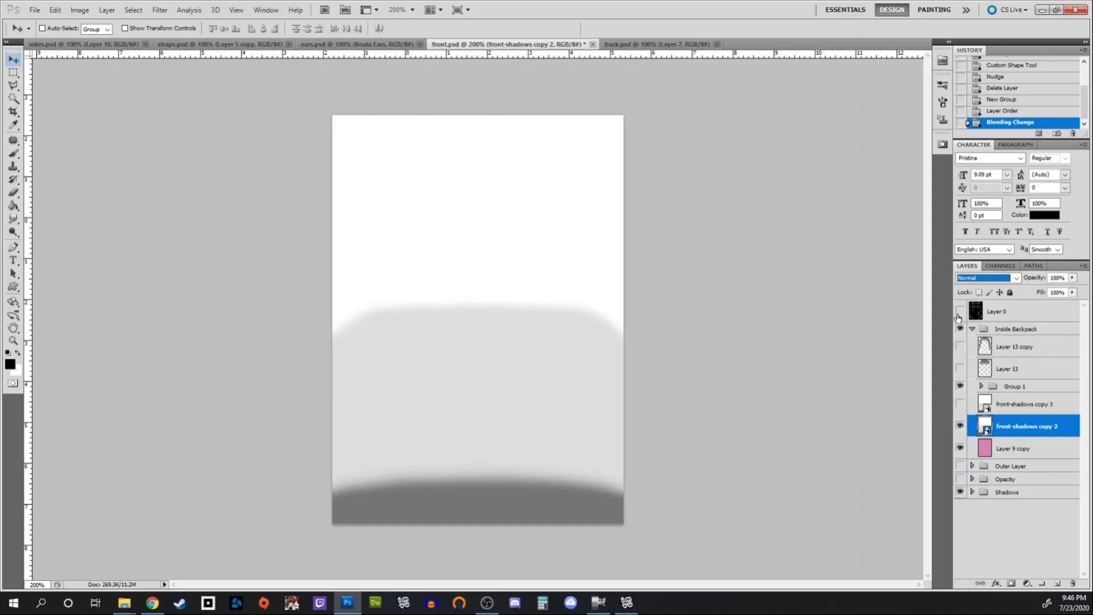
# Step: Set the front-shadows copy 2 layer's blending to Color Burn
pyautogui.click(1011, 448)
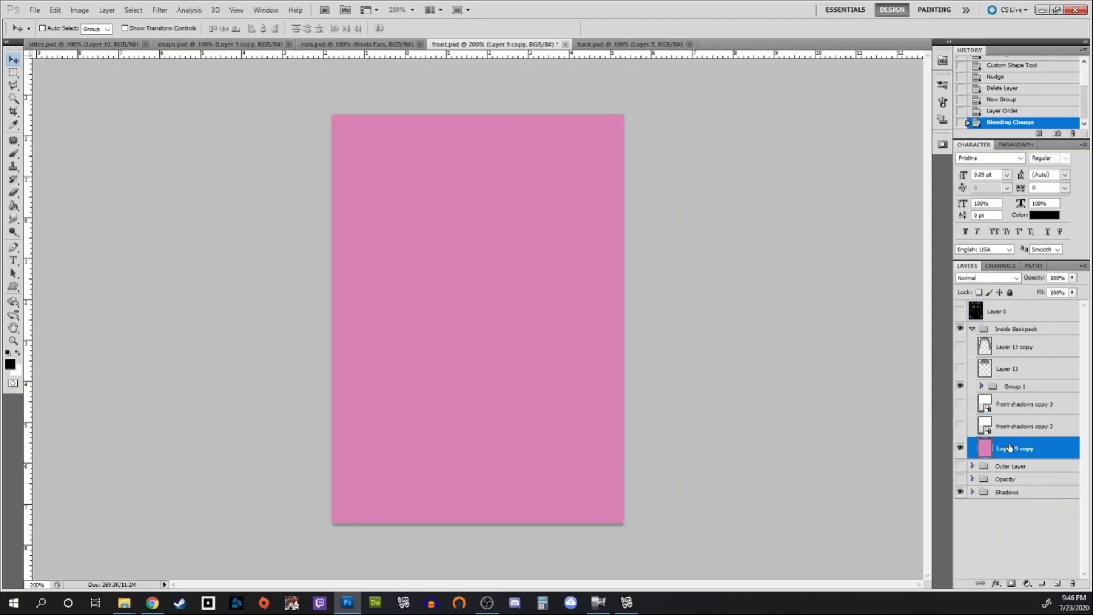
pyautogui.click(1025, 426)
pyautogui.click(1017, 278)
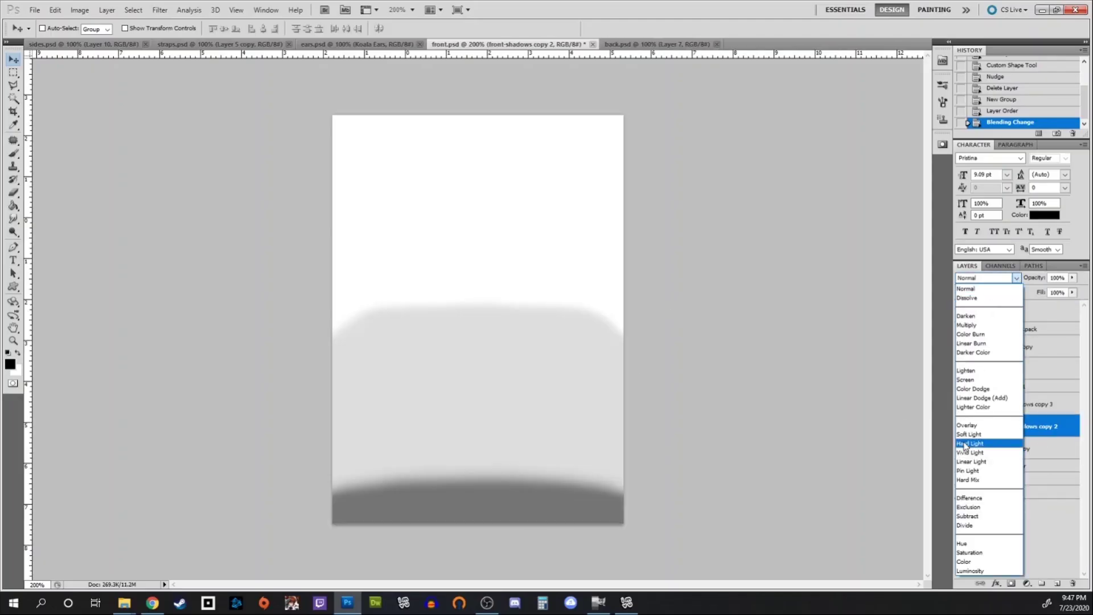
pyautogui.scroll(10, 968, 447)
pyautogui.press('Return')
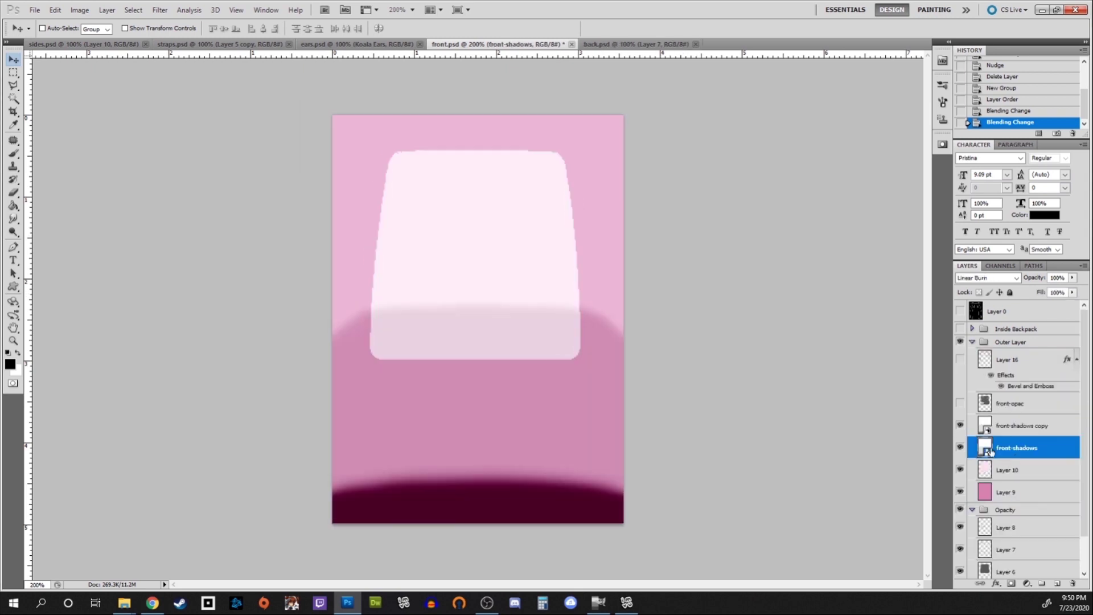
# Step: Switch the front-opac layer to Screen blending
pyautogui.click(960, 381)
pyautogui.click(960, 381)
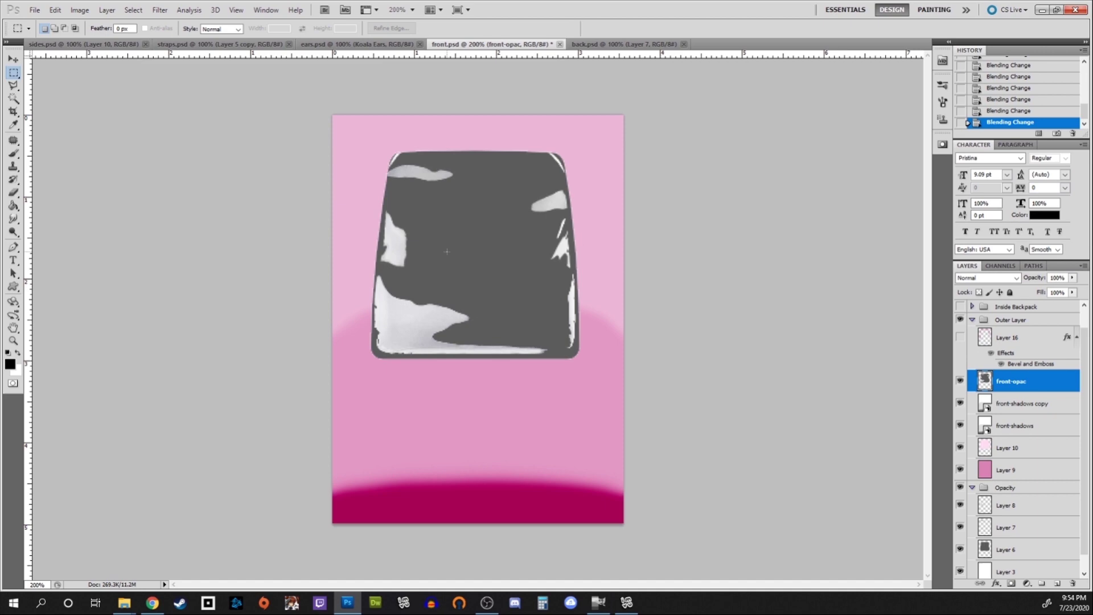
pyautogui.hotkey('alt', 'shift', 's')
# Step: Show Layer 16's bevelled window frame and set it to Color Burn blending
pyautogui.click(960, 337)
pyautogui.click(1036, 365)
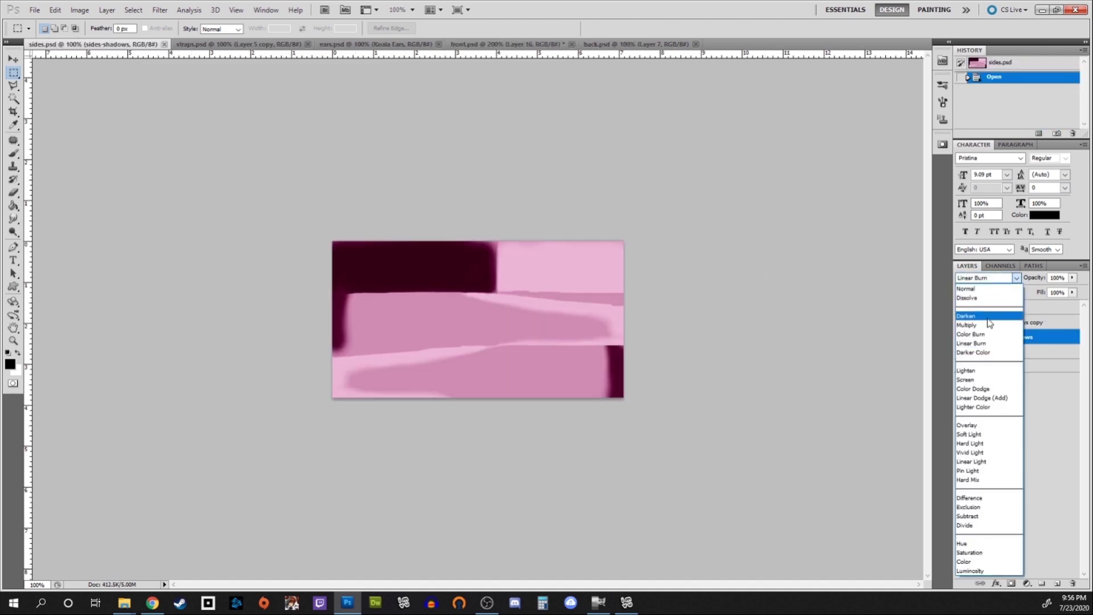
pyautogui.press('Down')
pyautogui.press('Return')
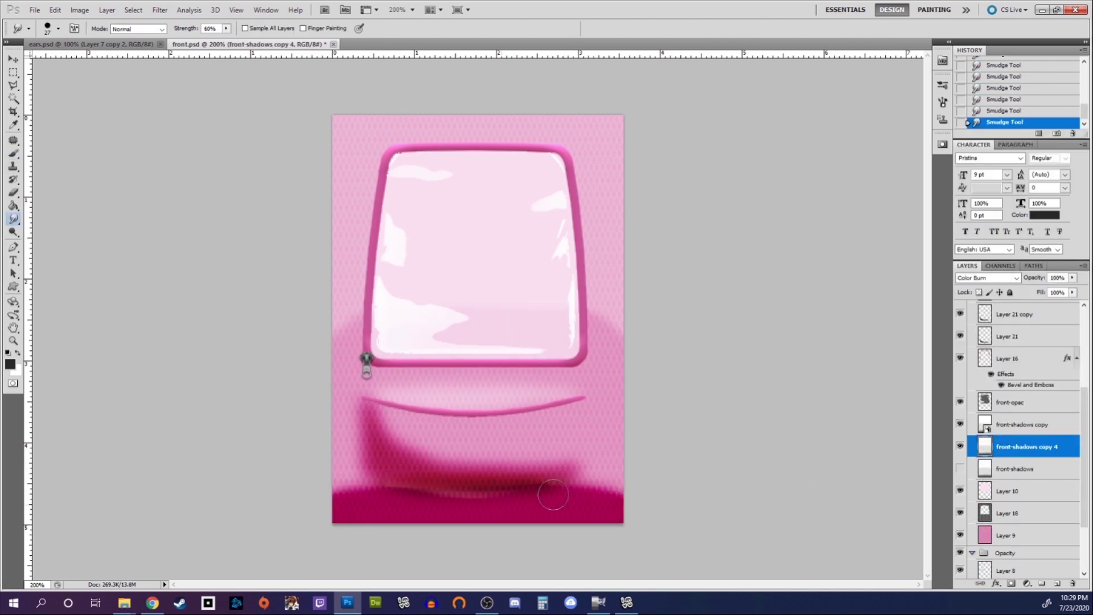
# Step: Smudge the shadow below the window and switch to blurring to soften it
pyautogui.moveTo(553, 494); pyautogui.dragTo(486, 493)
pyautogui.hotkey('ctrl', 'alt', 'shift', 's')
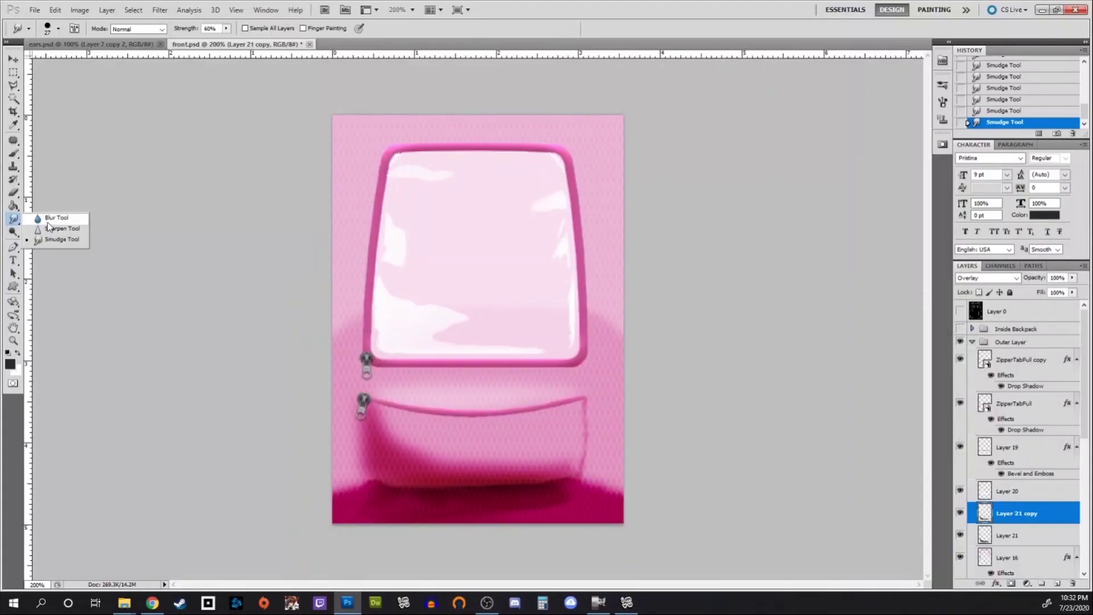
pyautogui.click(40, 216)
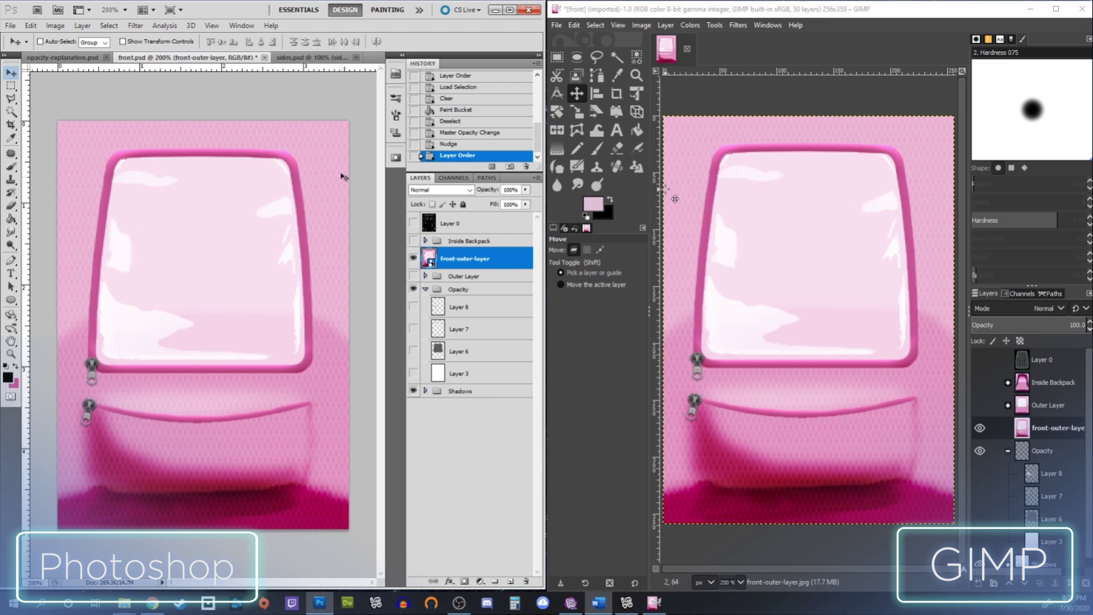
pyautogui.click(979, 428)
pyautogui.click(413, 259)
pyautogui.click(415, 372)
pyautogui.click(980, 542)
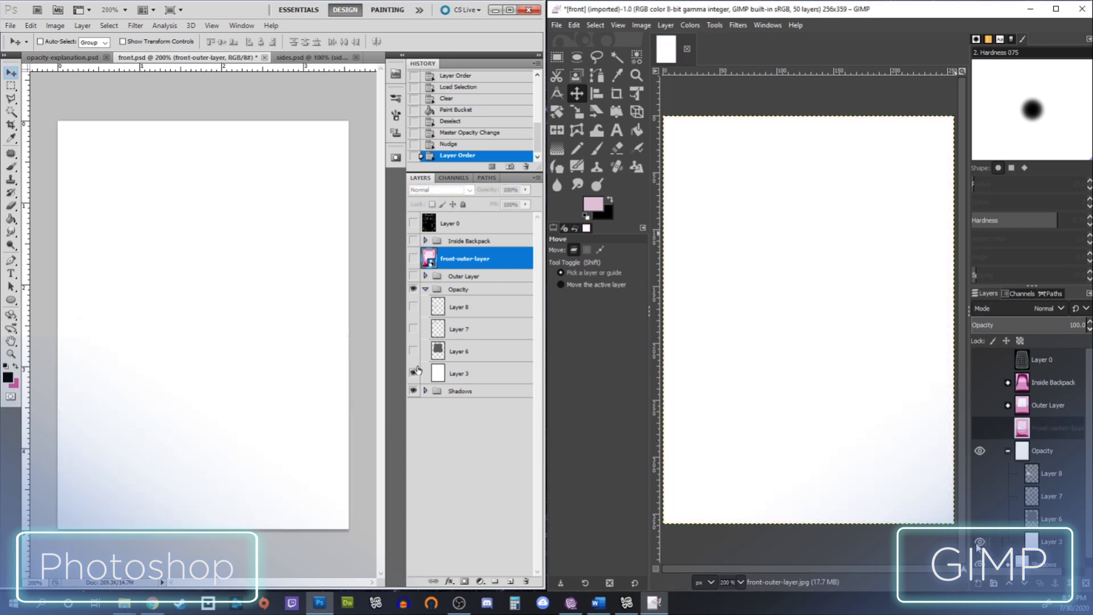
pyautogui.click(414, 259)
pyautogui.click(979, 428)
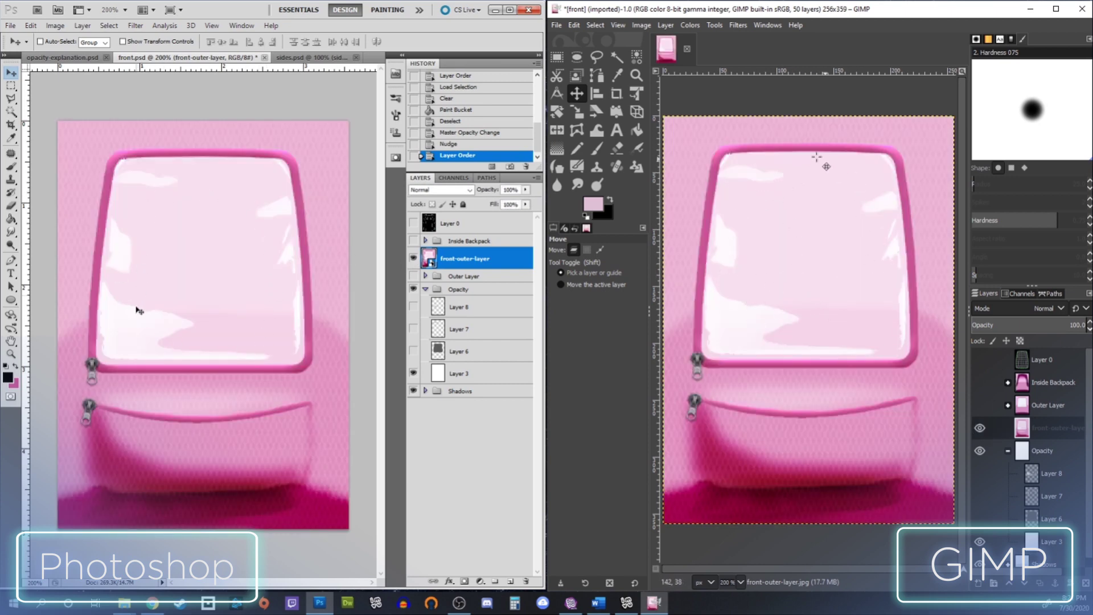
pyautogui.click(980, 428)
pyautogui.click(413, 258)
pyautogui.click(979, 519)
pyautogui.click(413, 351)
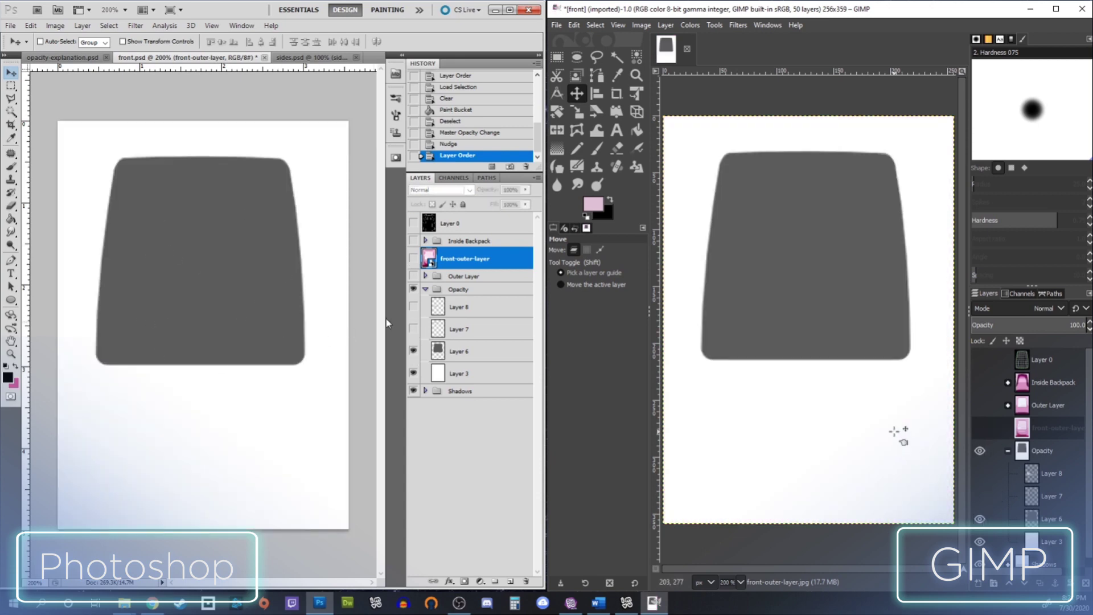
pyautogui.click(413, 259)
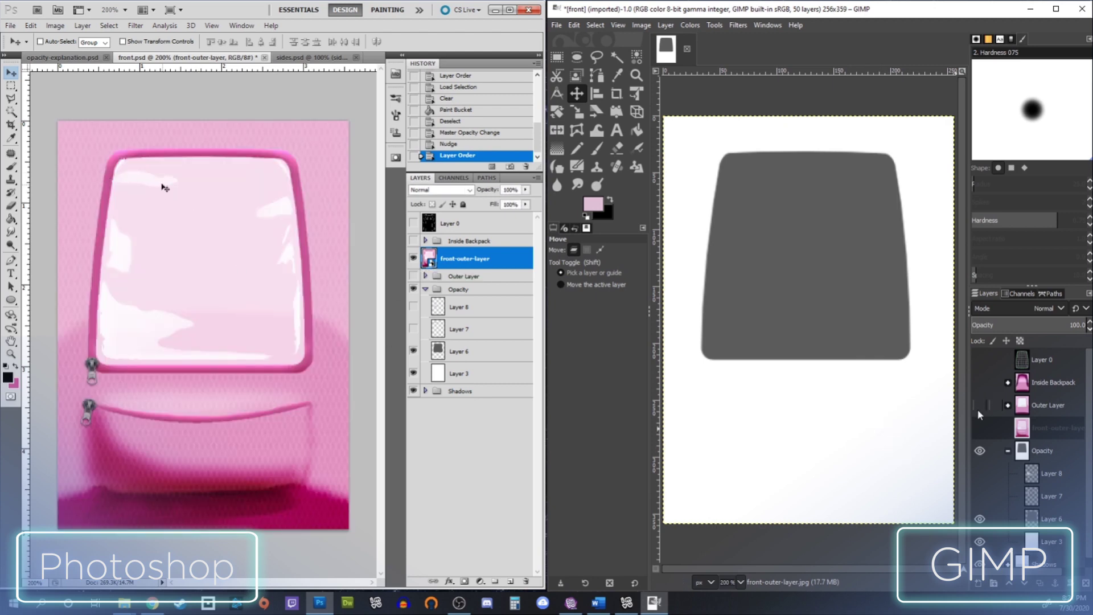
pyautogui.click(980, 427)
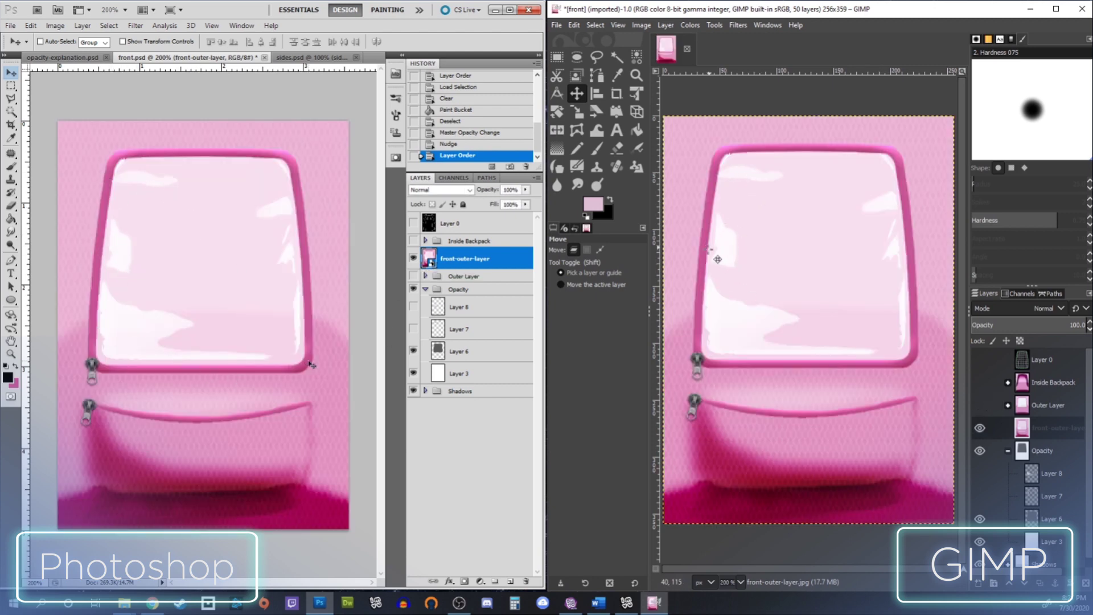
pyautogui.click(414, 260)
pyautogui.click(414, 329)
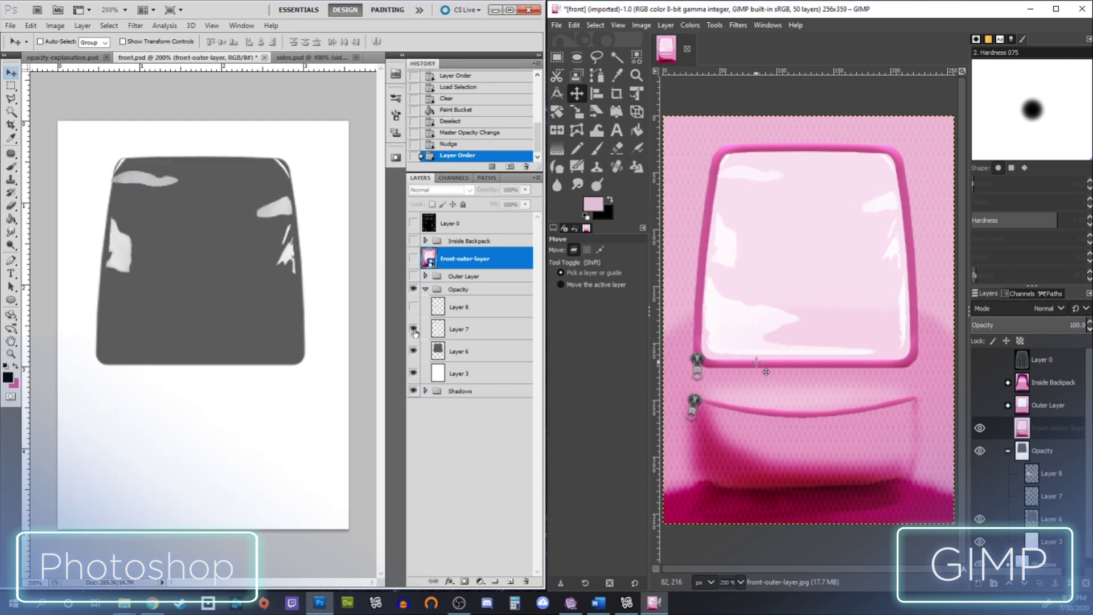
pyautogui.click(414, 308)
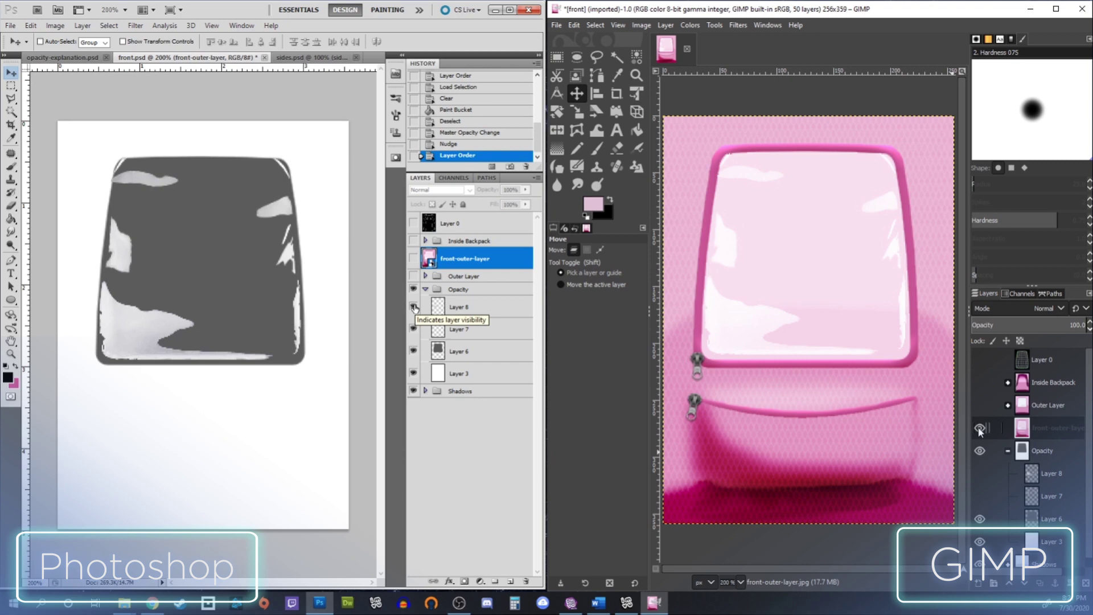
pyautogui.click(980, 428)
pyautogui.click(980, 496)
pyautogui.click(980, 474)
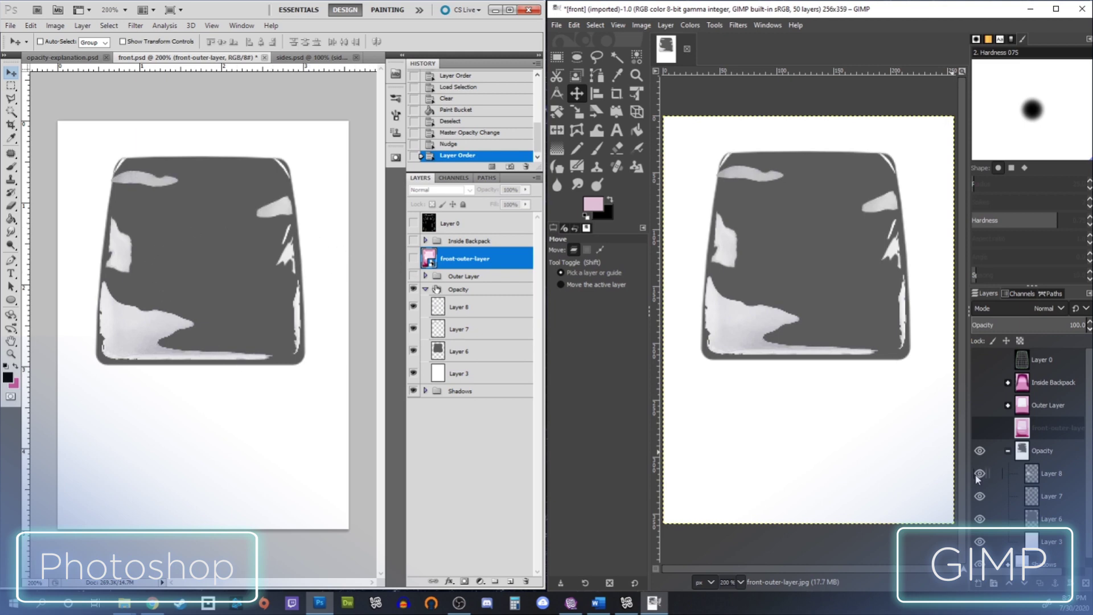
pyautogui.click(413, 260)
pyautogui.click(979, 428)
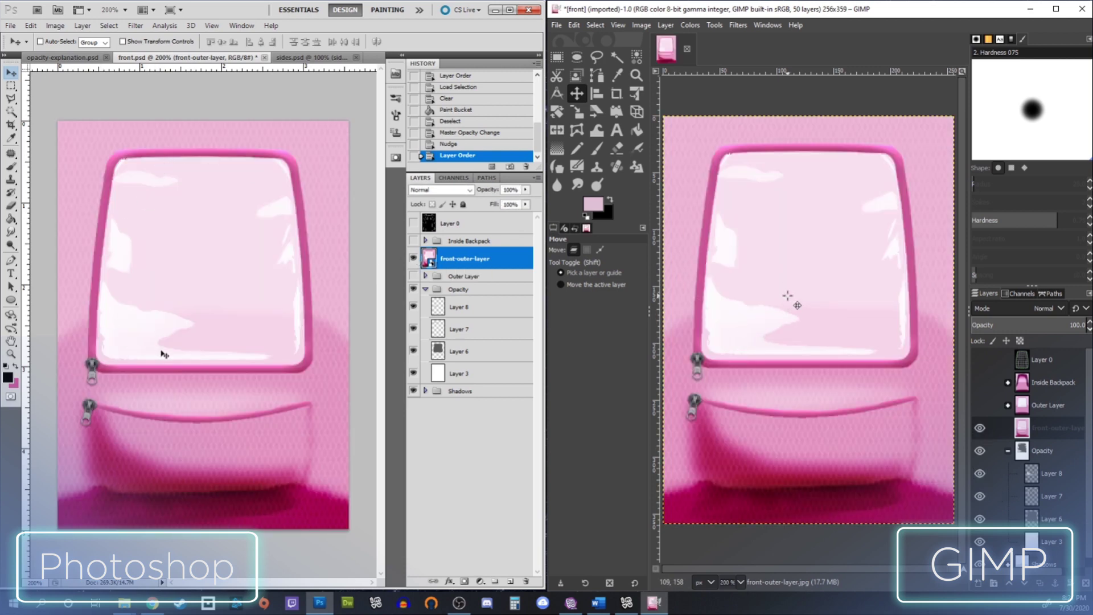
pyautogui.click(980, 428)
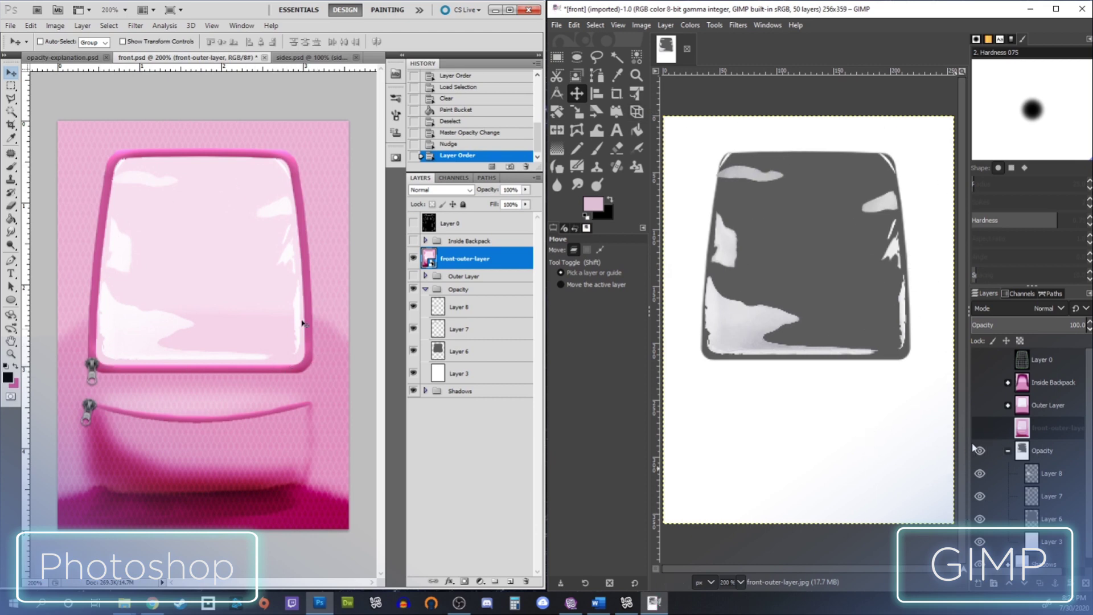
pyautogui.click(980, 428)
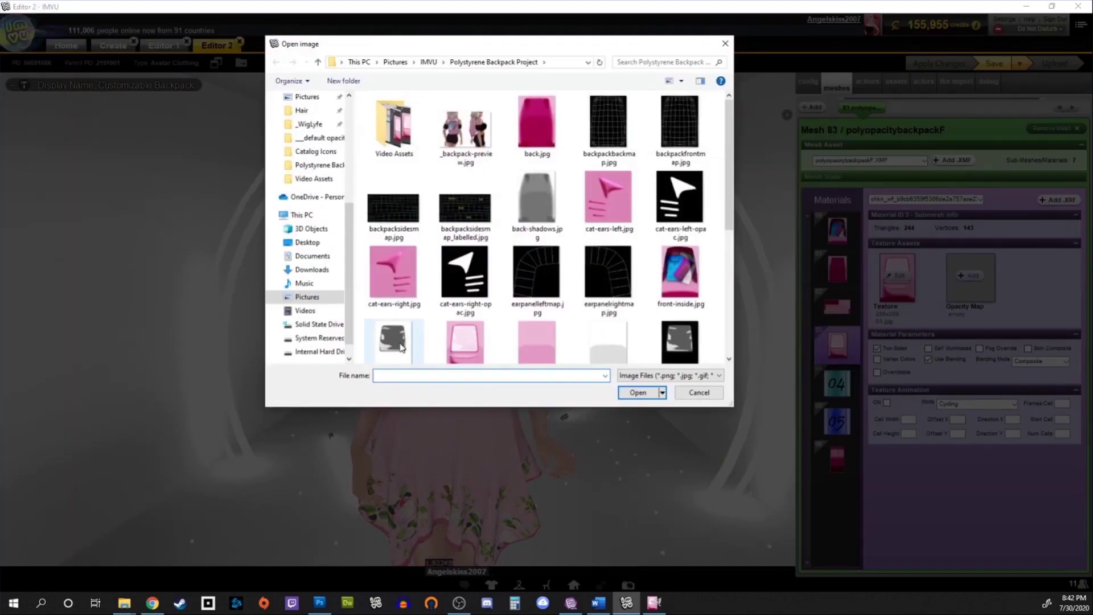
# Step: Load front-opac.jpg as material 03's opacity map and apply the changes
pyautogui.doubleClick(400, 347)
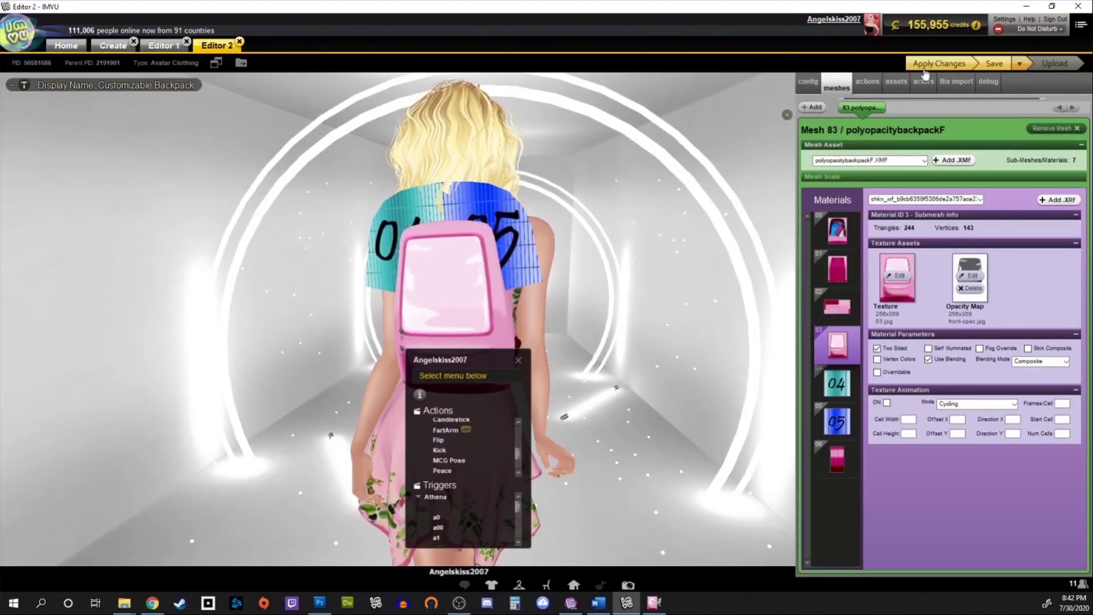
pyautogui.click(922, 67)
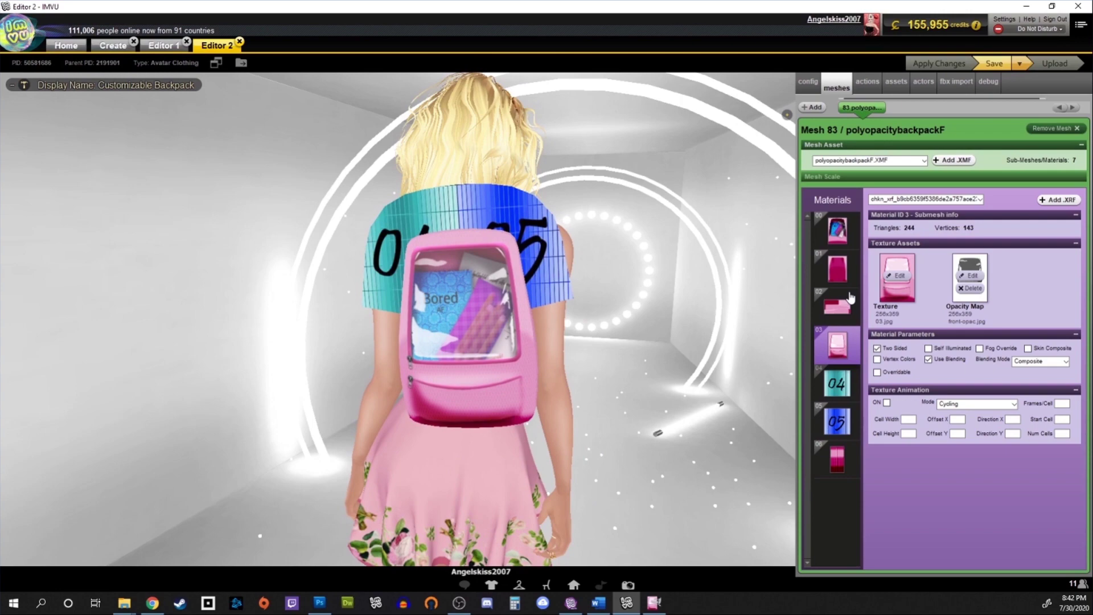
pyautogui.click(837, 382)
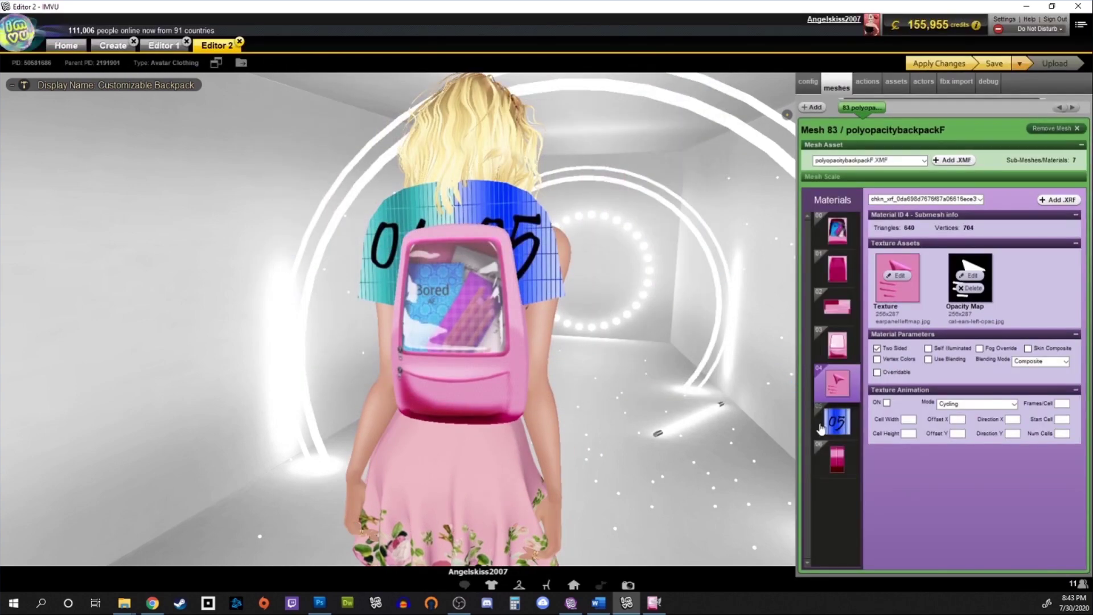
# Step: Give material 05 cat-ears-right.jpg texture and cat-ears-right-opac.jpg opacity map, then apply
pyautogui.click(837, 421)
pyautogui.click(898, 276)
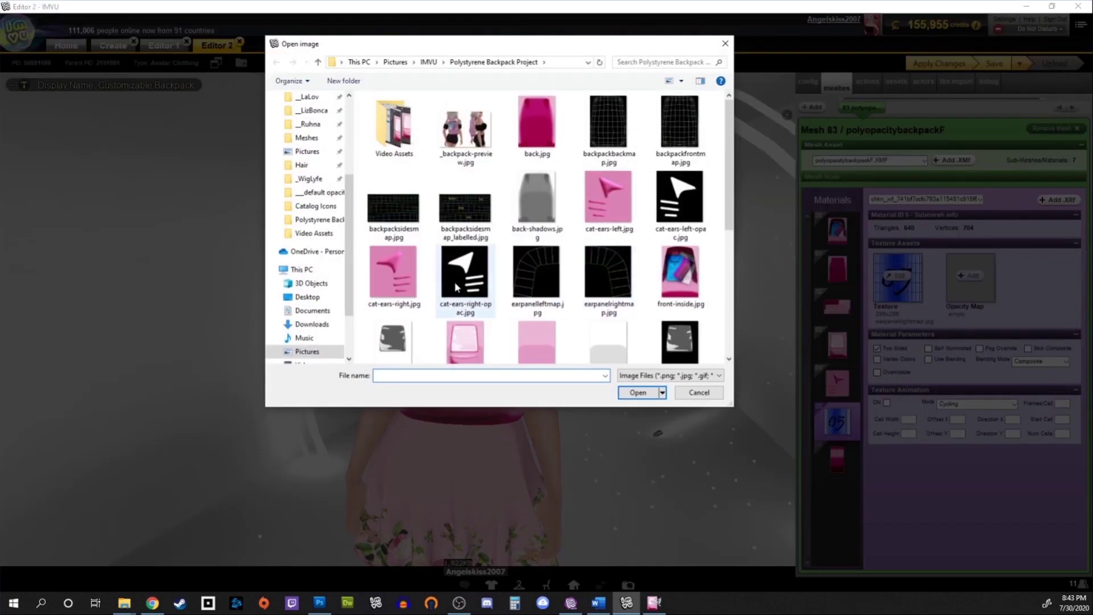
pyautogui.doubleClick(407, 275)
pyautogui.click(970, 275)
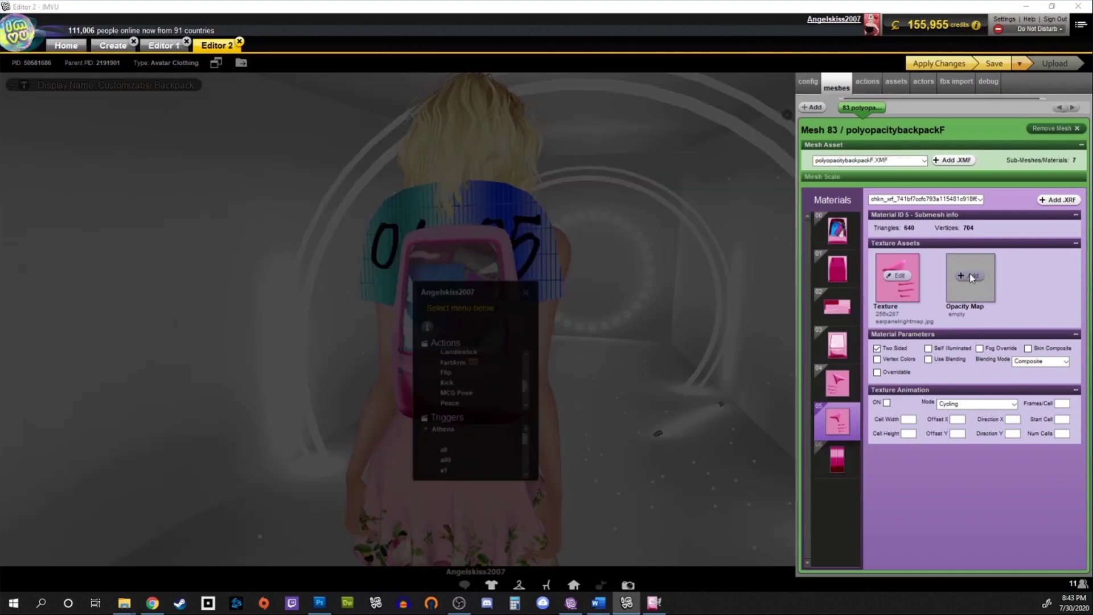
pyautogui.doubleClick(490, 266)
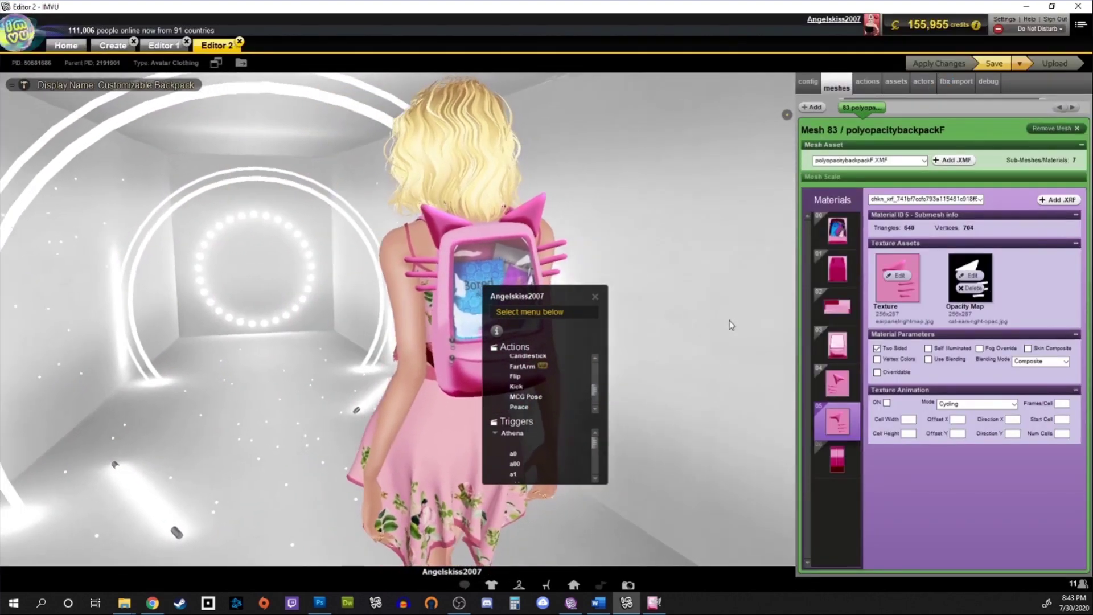
pyautogui.click(681, 317)
# Step: Choose a new opacity image for material 04 and close the avatar's action menu
pyautogui.hotkey('ctrl', 'Tab')
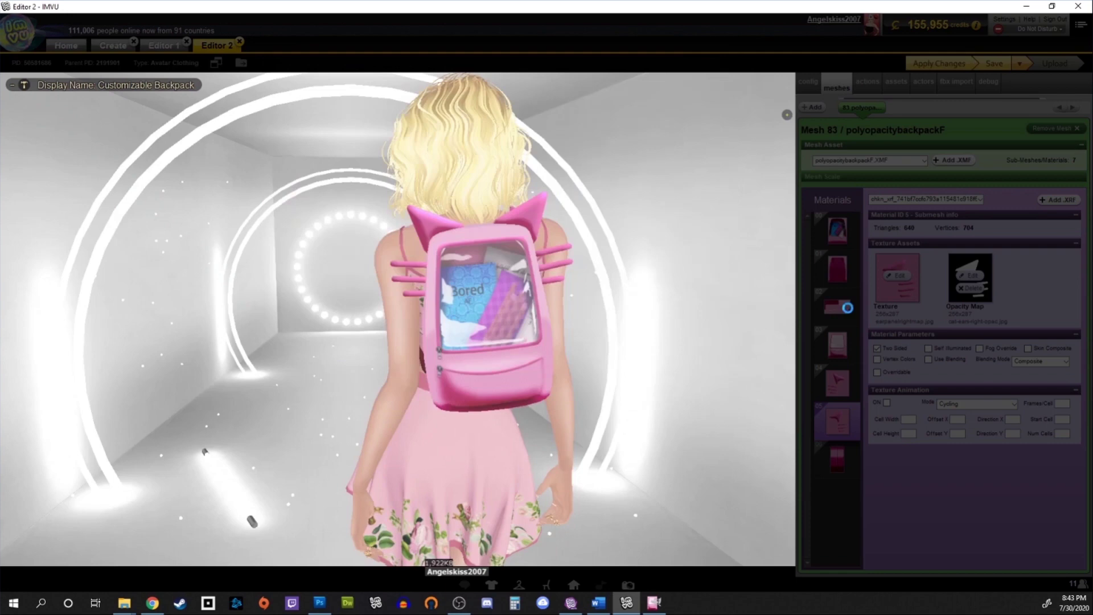
pyautogui.click(973, 275)
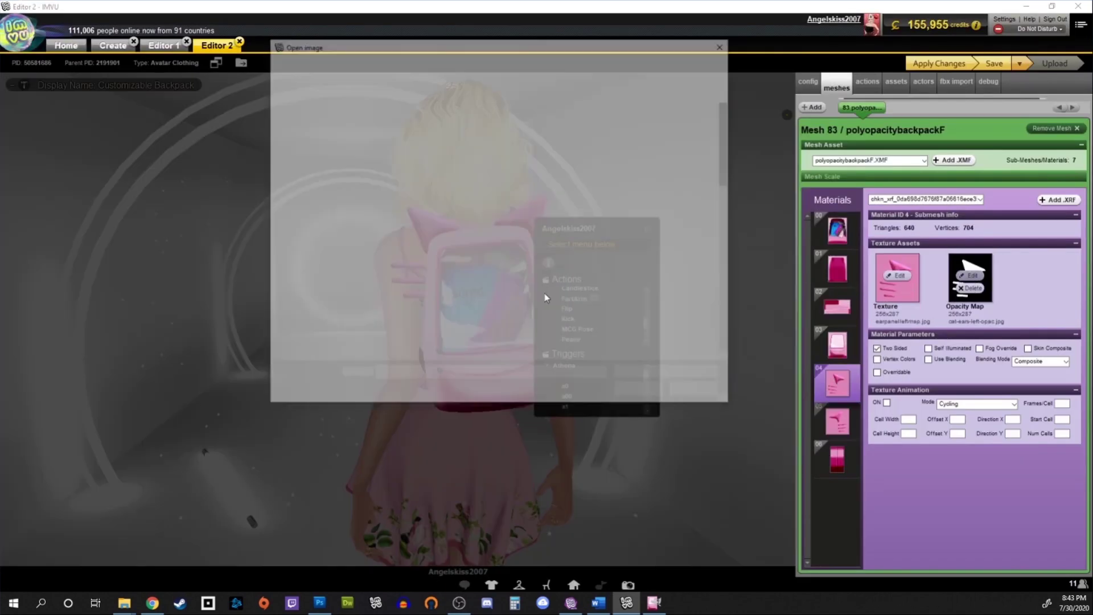
pyautogui.click(642, 390)
pyautogui.click(647, 229)
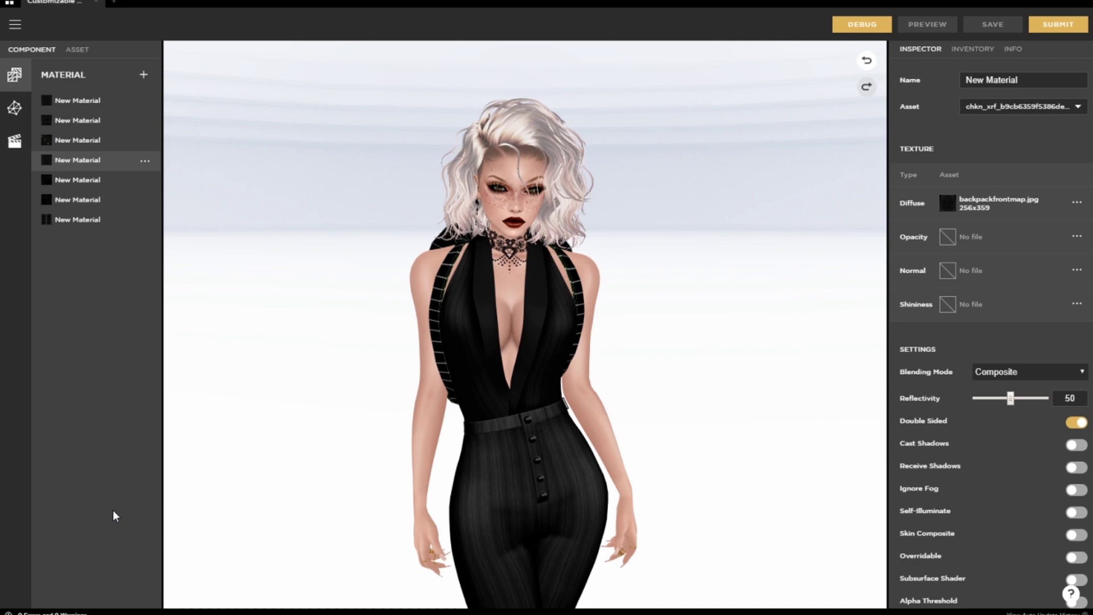
# Step: Review the Mesh and Action lists, then select the backpack-back material
pyautogui.click(74, 100)
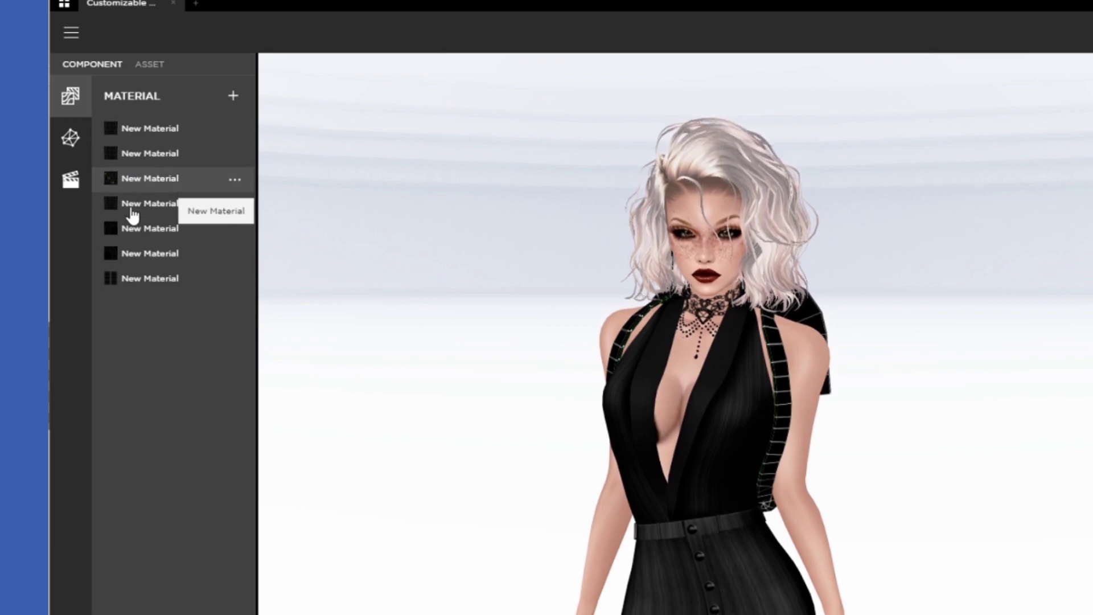
pyautogui.click(72, 142)
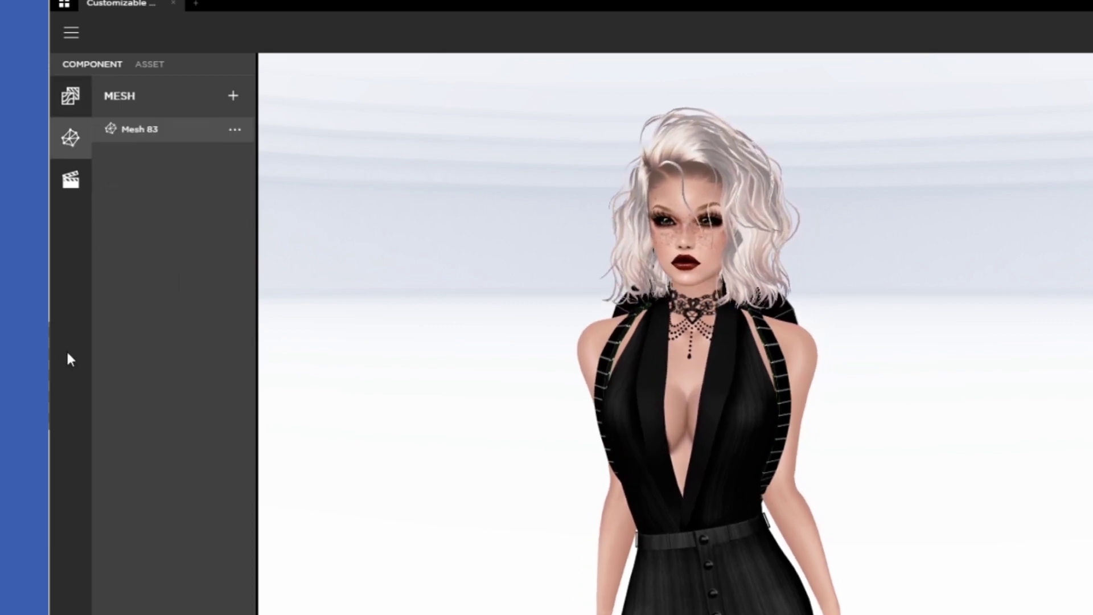
pyautogui.click(74, 182)
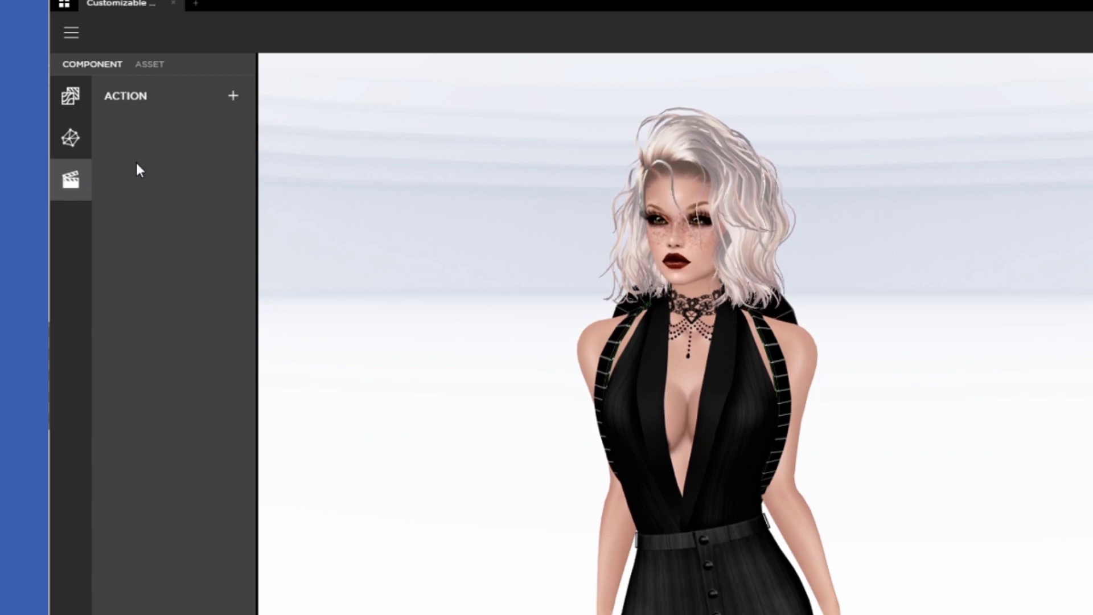
pyautogui.click(69, 101)
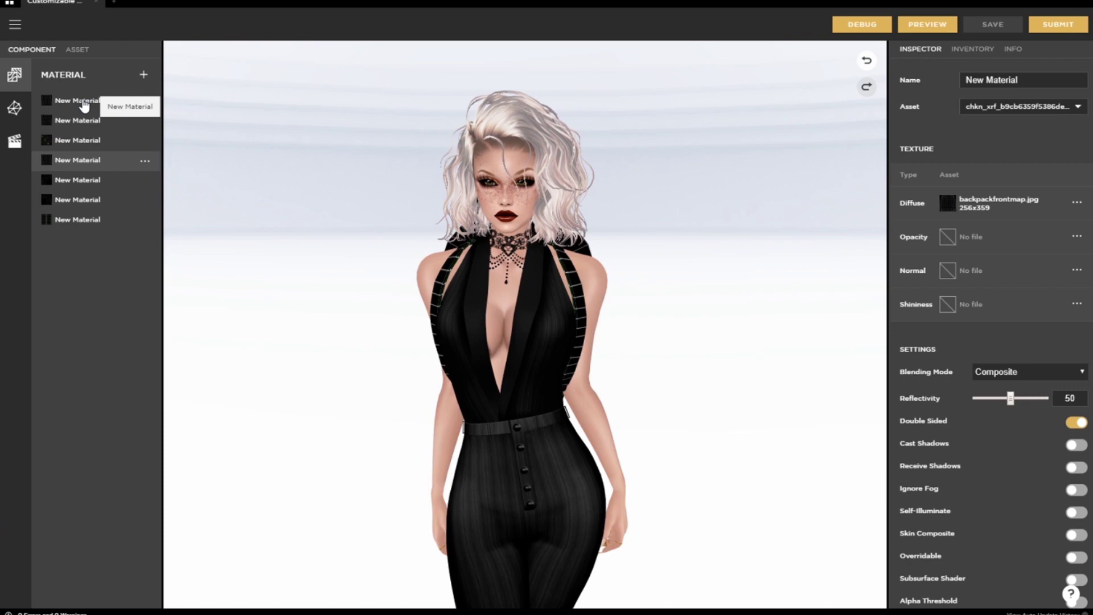
pyautogui.click(113, 115)
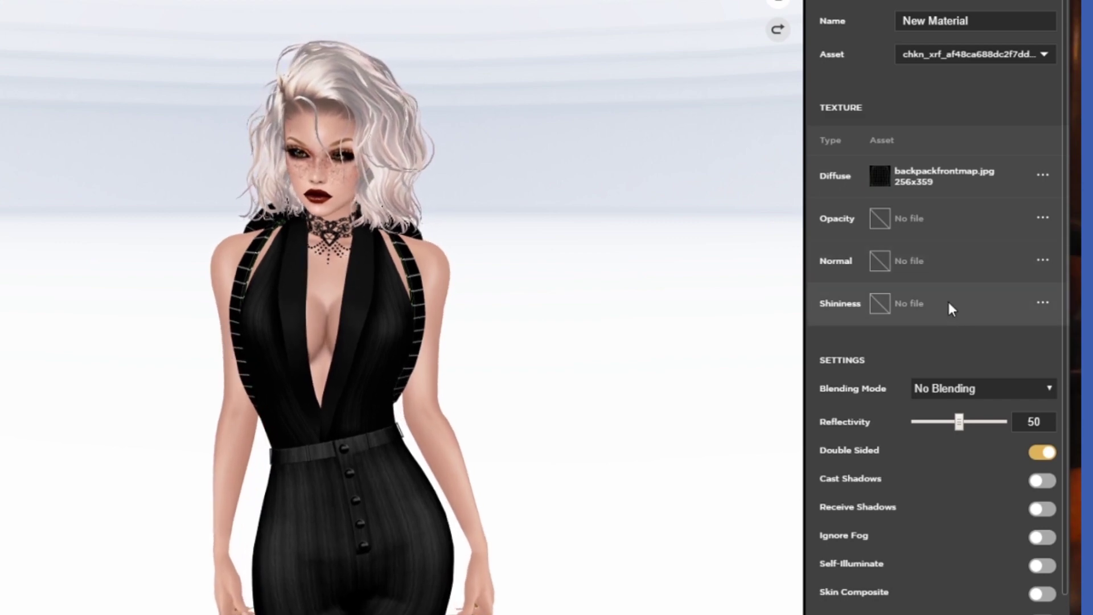
pyautogui.scroll(-2, 882, 336)
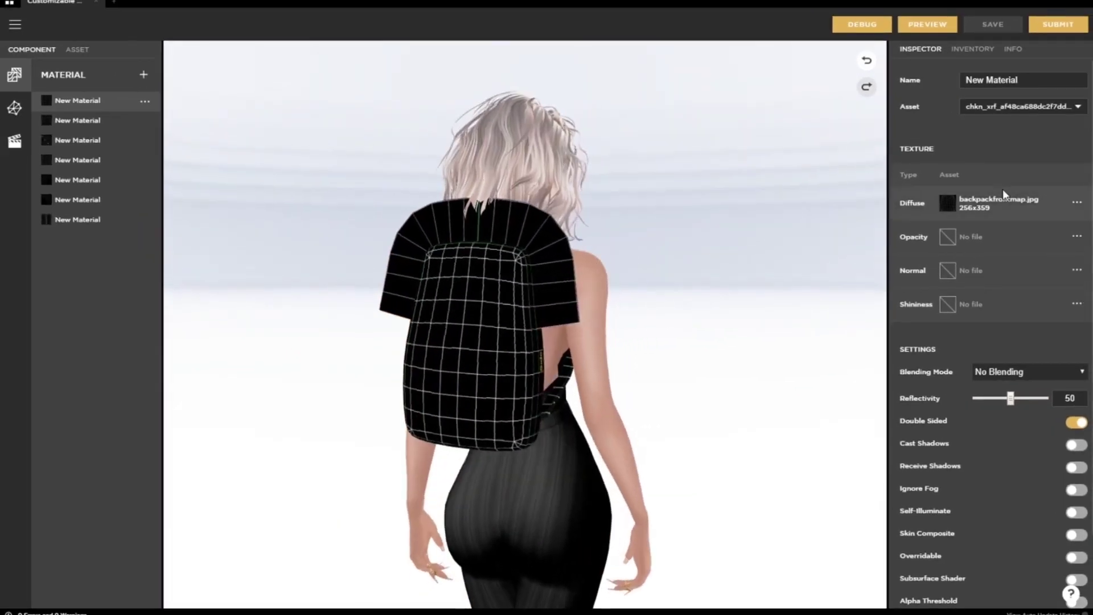
pyautogui.moveTo(888, 83)
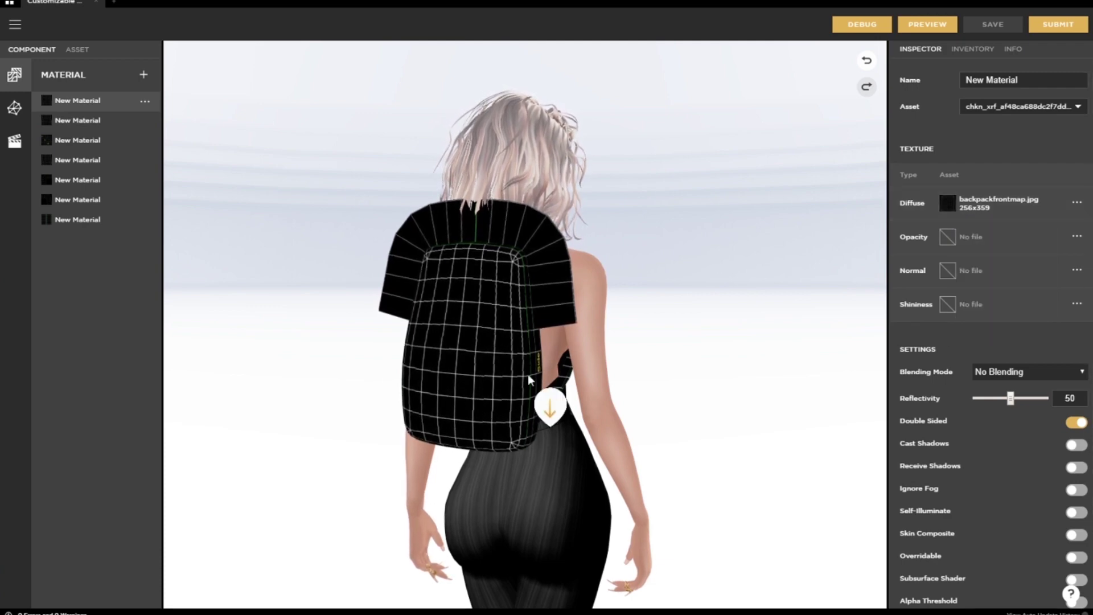
pyautogui.click(53, 127)
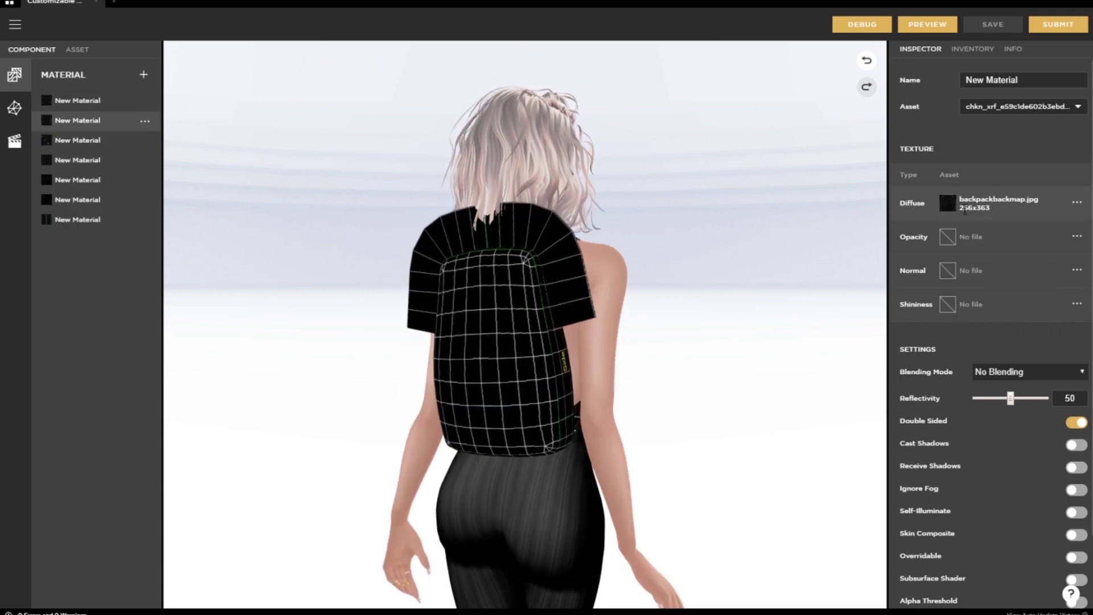
# Step: Import back.jpg as the backpack-back material's diffuse texture
pyautogui.click(948, 204)
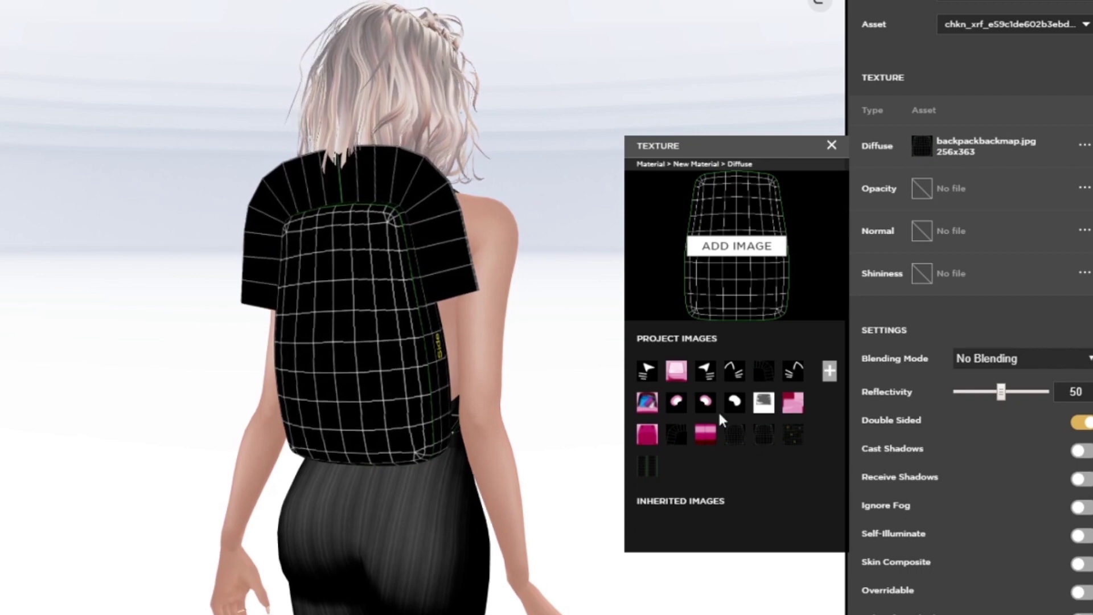
pyautogui.click(739, 249)
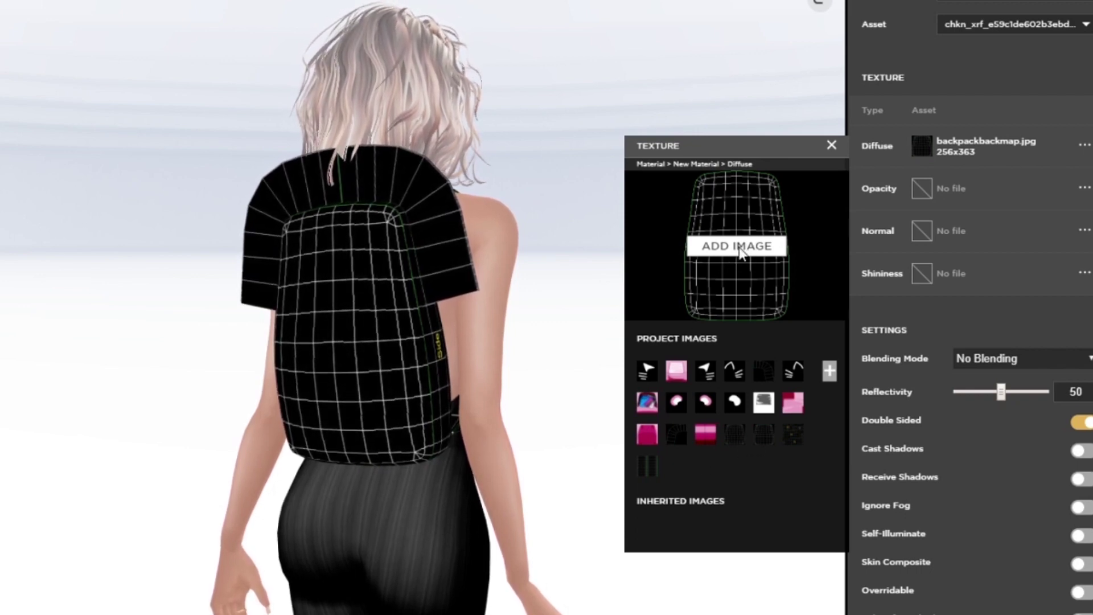
pyautogui.scroll(-3, 624, 273)
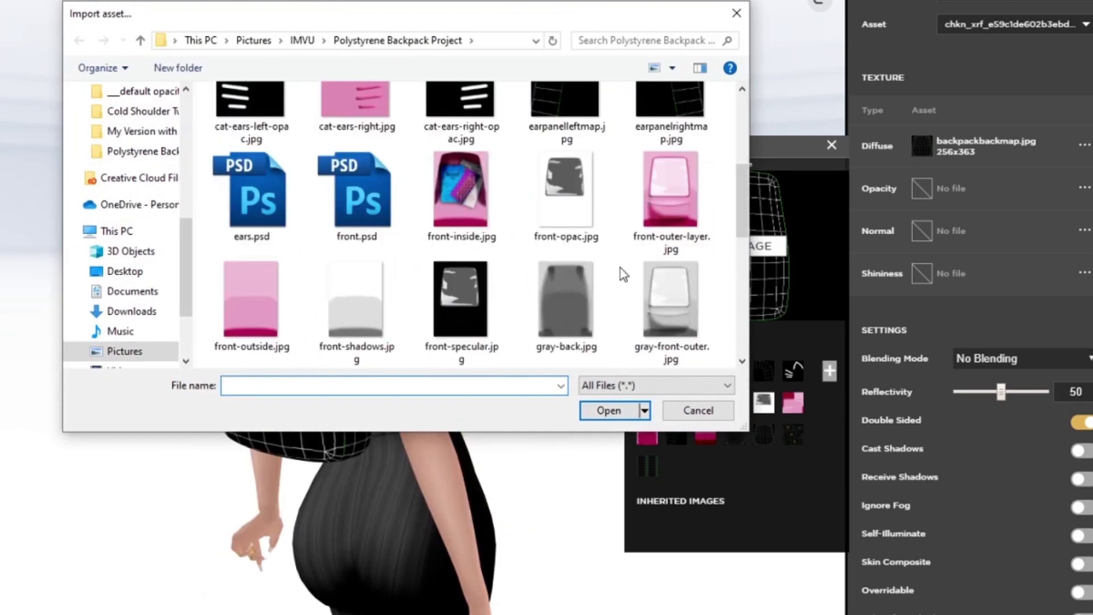
pyautogui.scroll(-1, 621, 270)
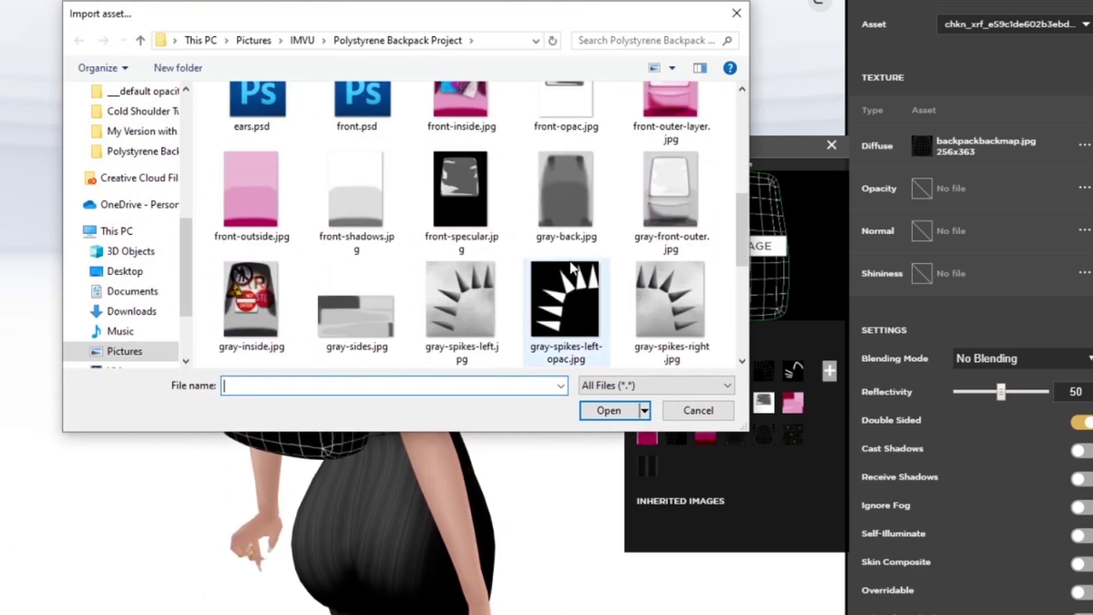
pyautogui.scroll(5, 624, 277)
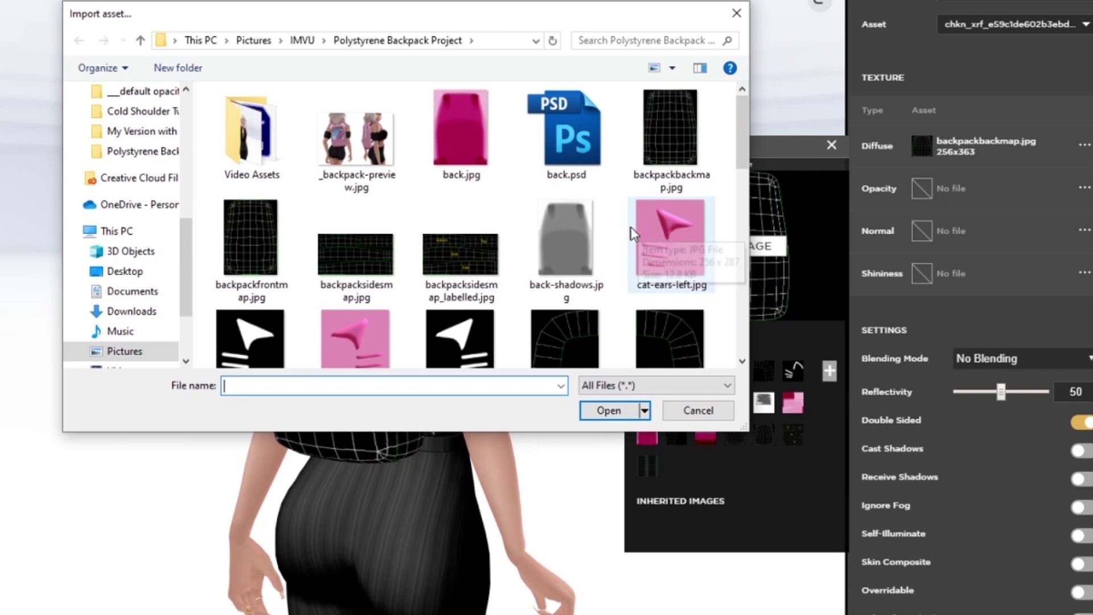
pyautogui.doubleClick(456, 148)
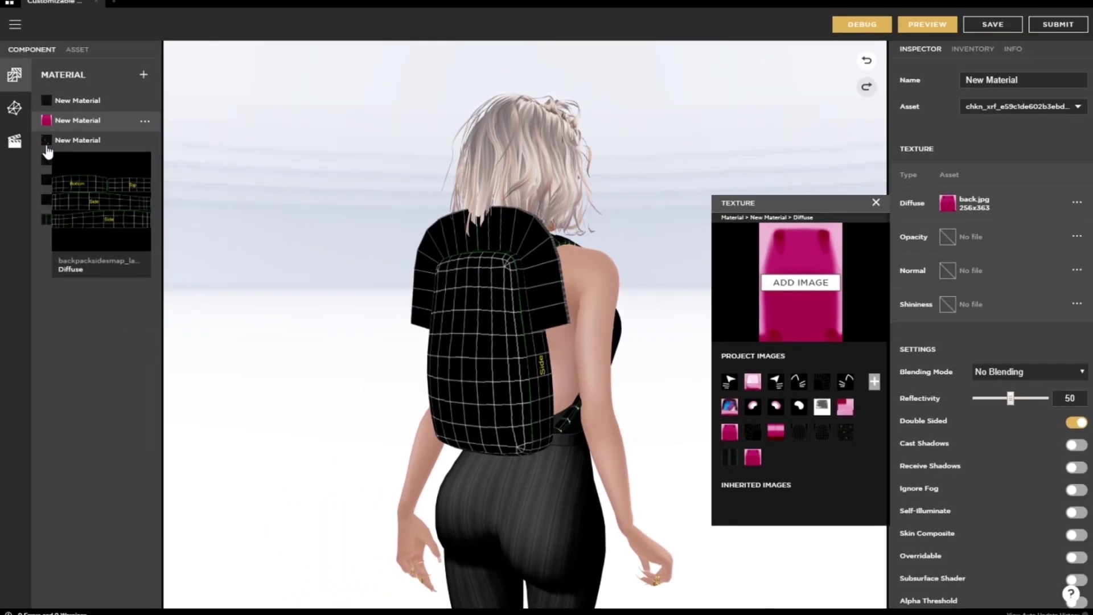
# Step: Set the backpack-sides material's diffuse to the pink sides.jpg project image
pyautogui.click(50, 143)
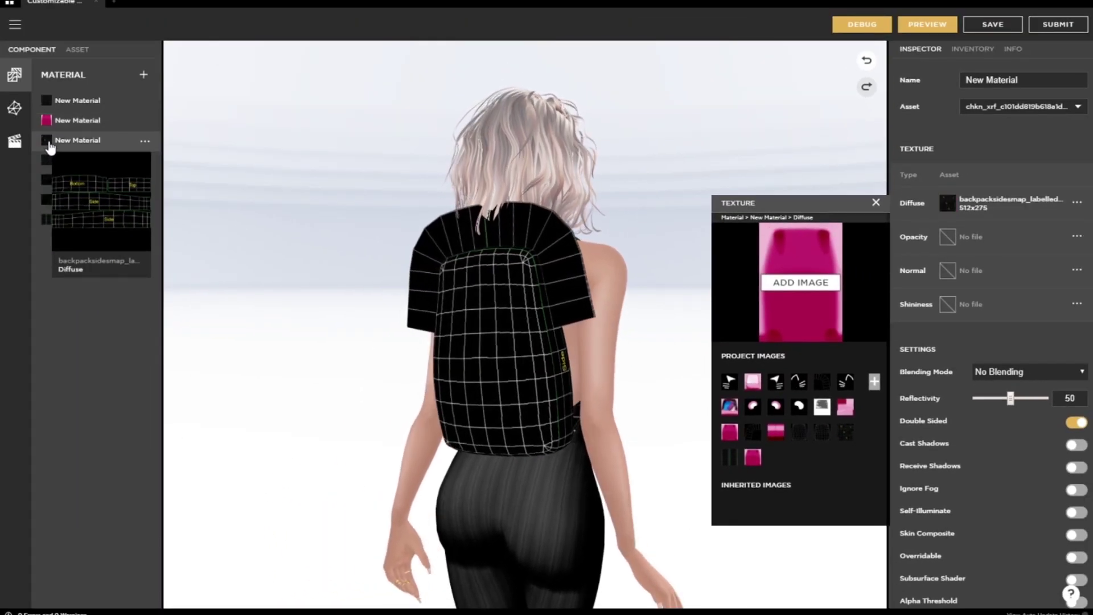
pyautogui.click(876, 202)
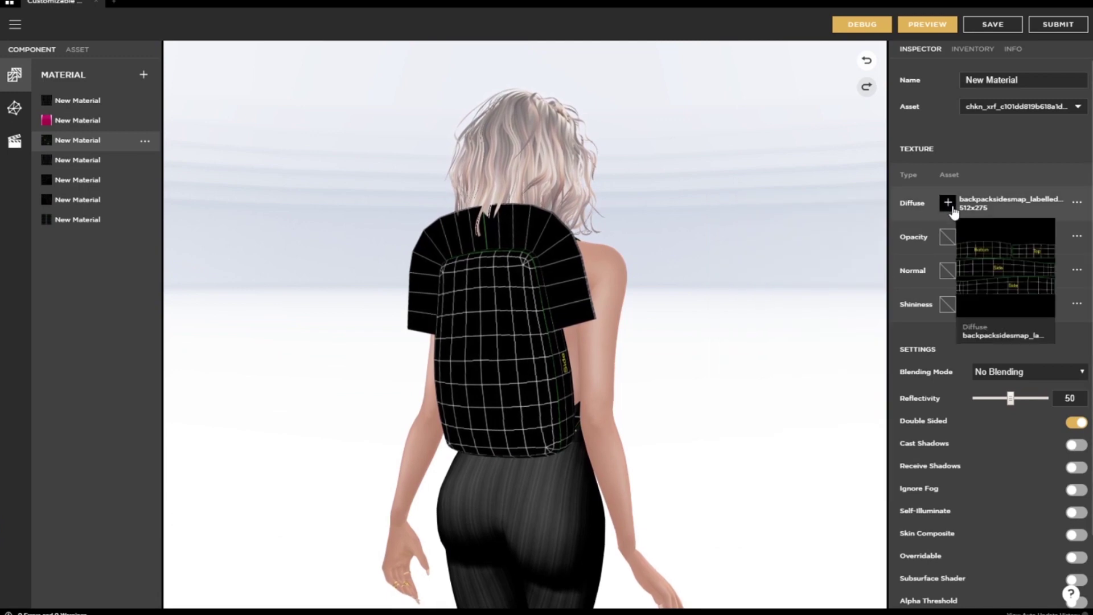
pyautogui.click(944, 202)
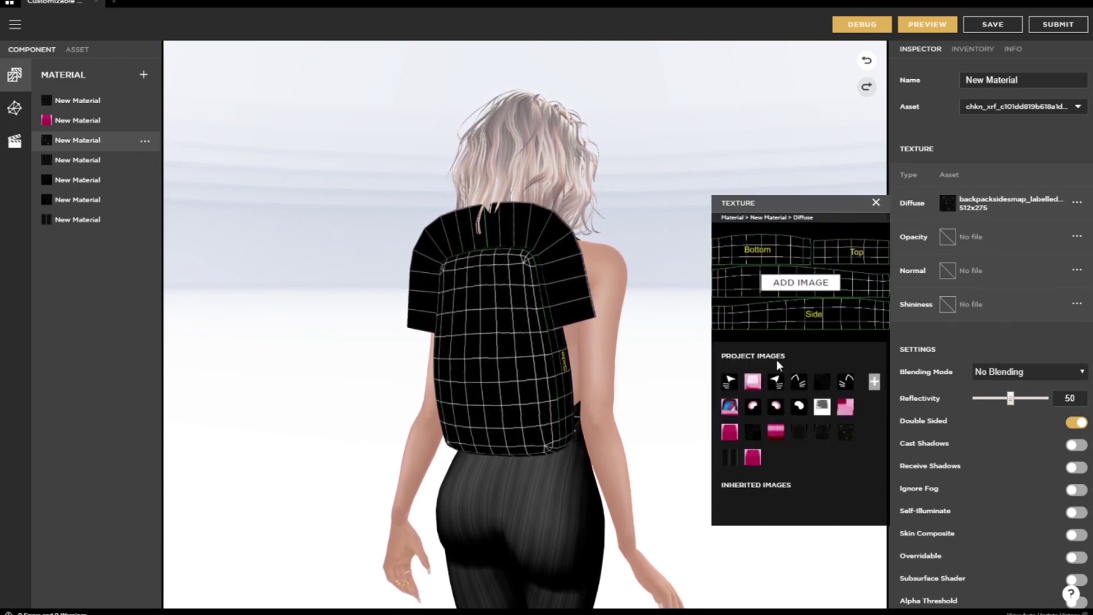
pyautogui.click(843, 408)
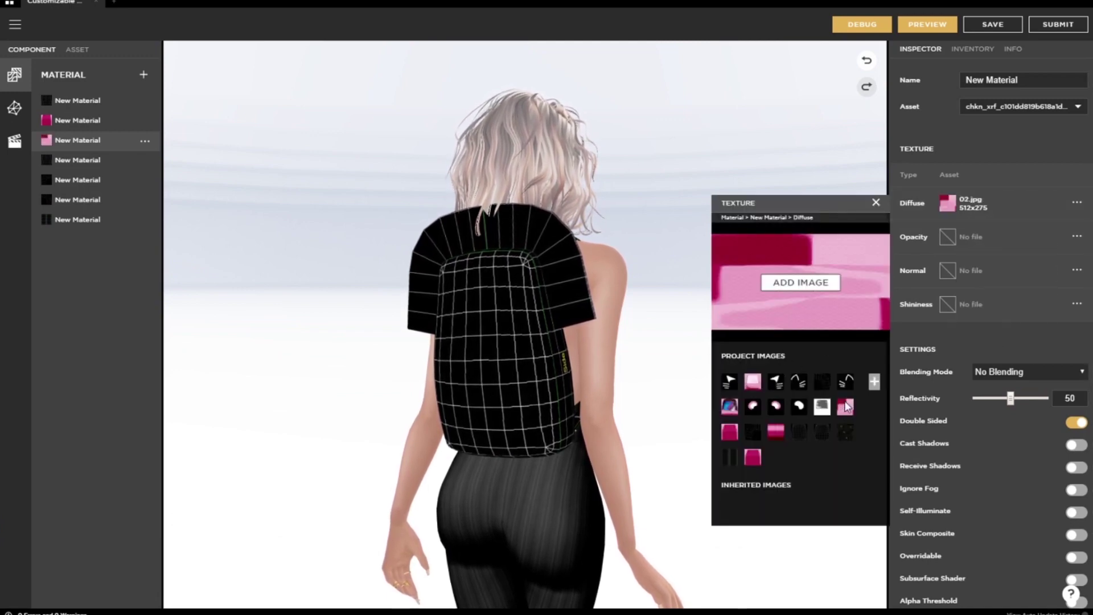
# Step: Select the backpack-front material and browse the computer for its new diffuse image
pyautogui.click(56, 162)
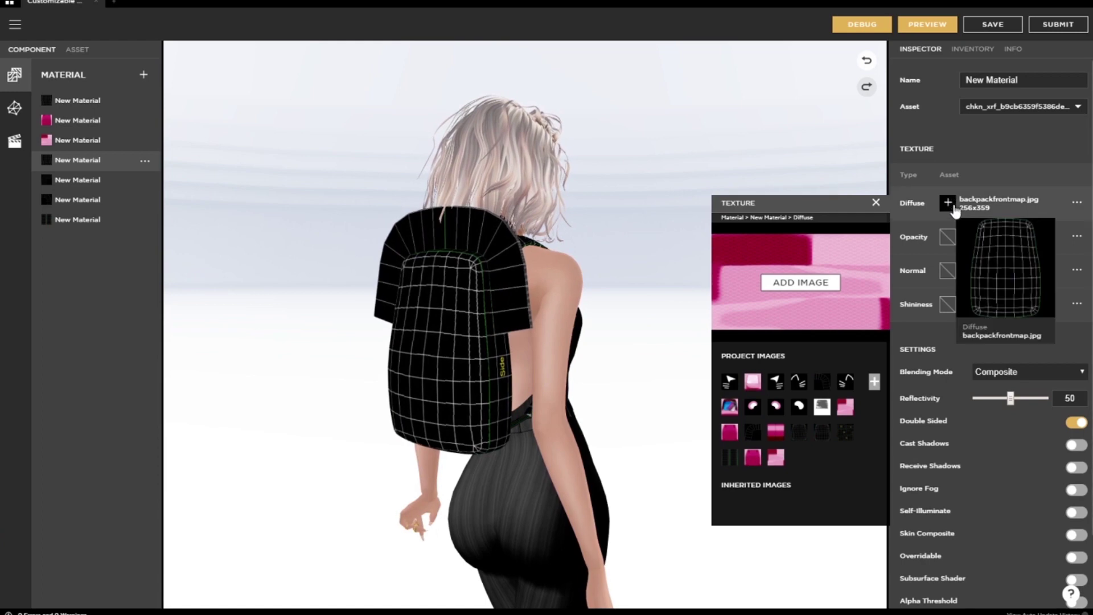
pyautogui.click(947, 203)
pyautogui.click(800, 283)
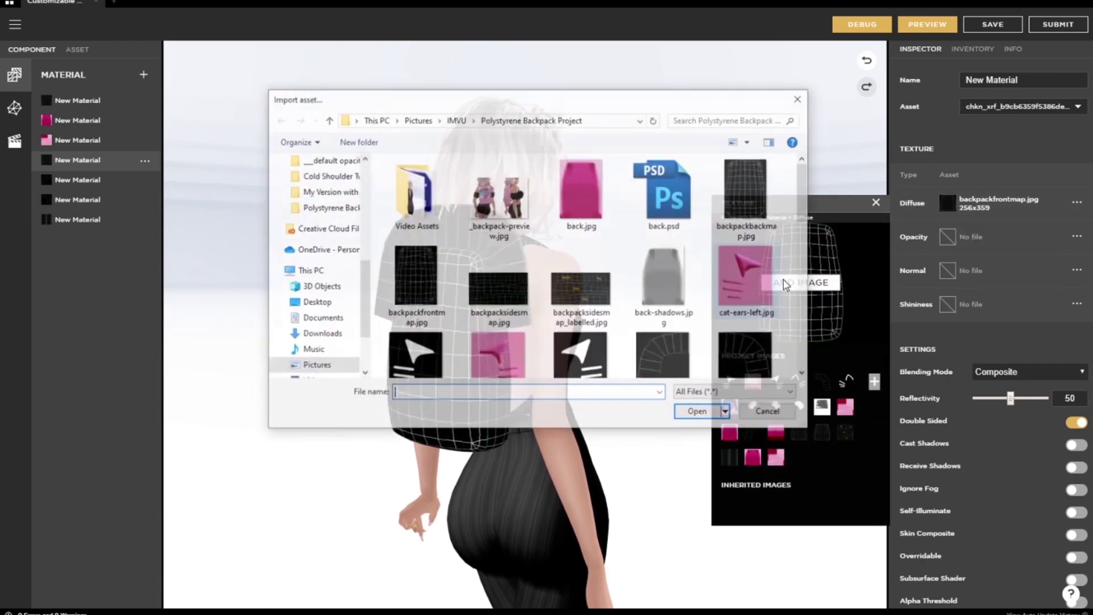
pyautogui.scroll(-2, 587, 285)
pyautogui.scroll(-2, 587, 284)
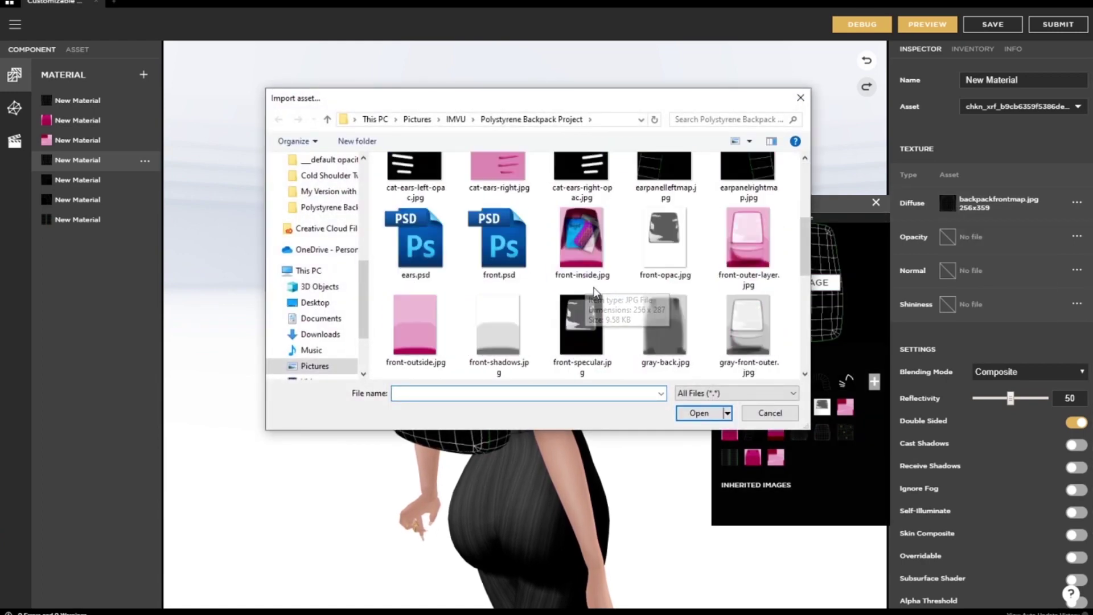
# Step: Set front-outer-layer.jpg as the front diffuse and front-opac.jpg as its opacity map
pyautogui.doubleClick(737, 247)
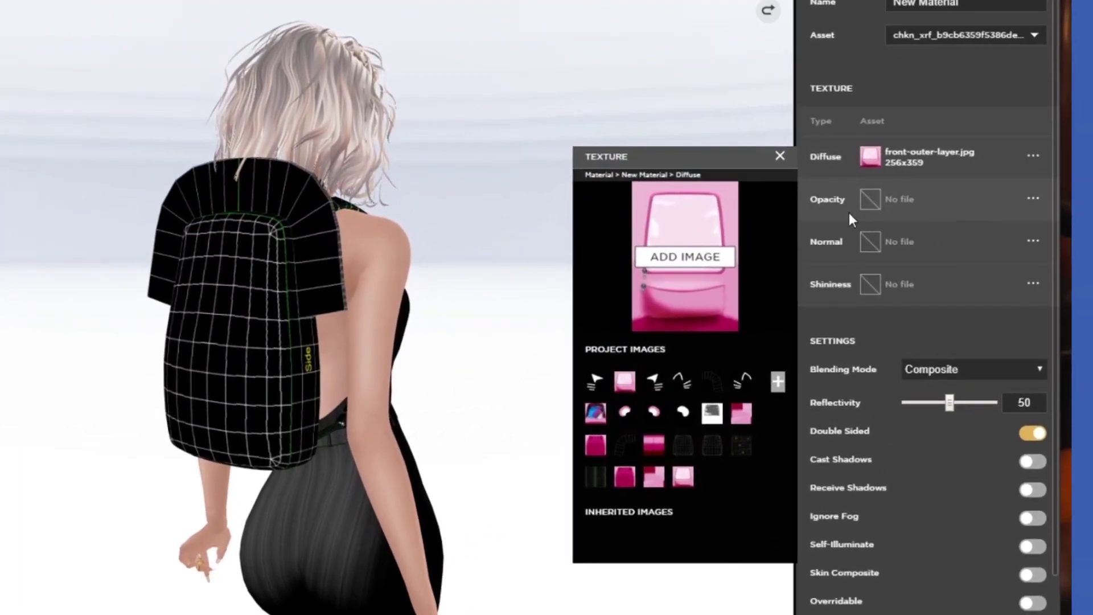
pyautogui.click(870, 200)
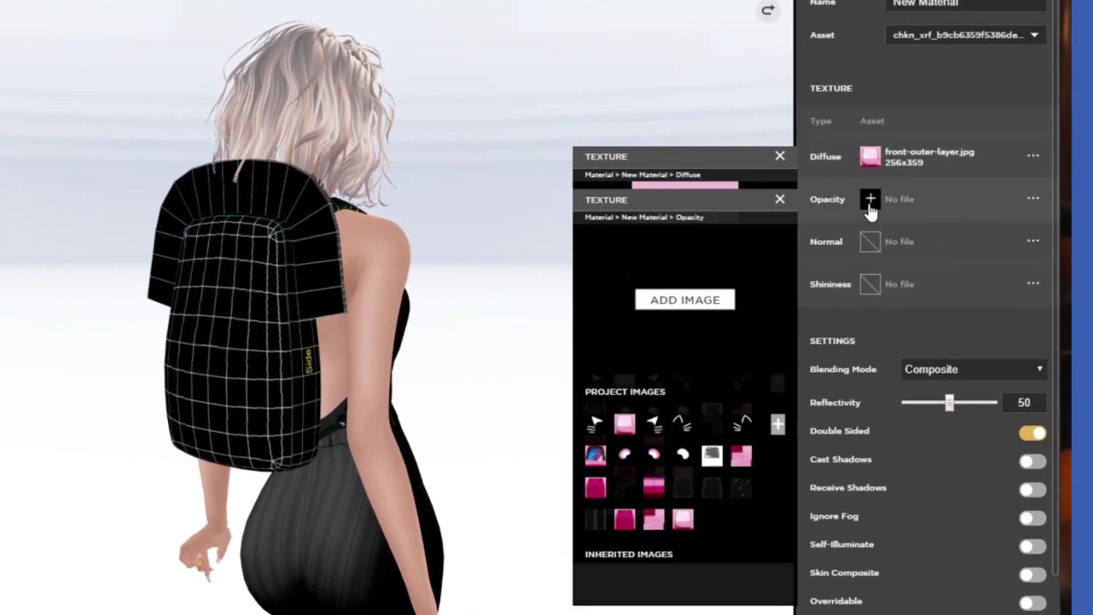
pyautogui.click(686, 300)
pyautogui.scroll(-5, 573, 271)
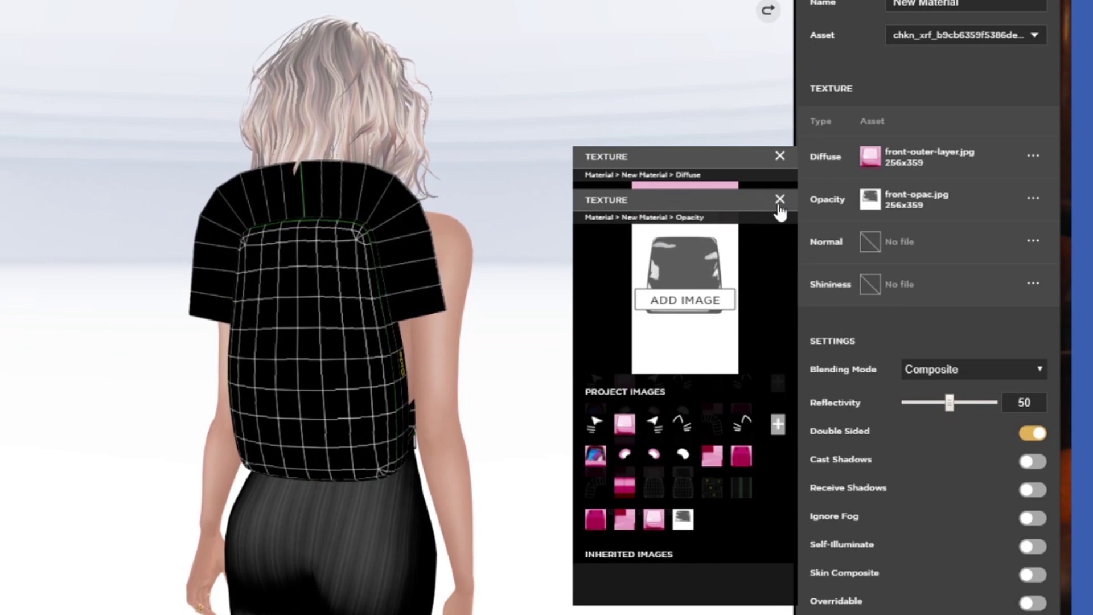
pyautogui.click(779, 200)
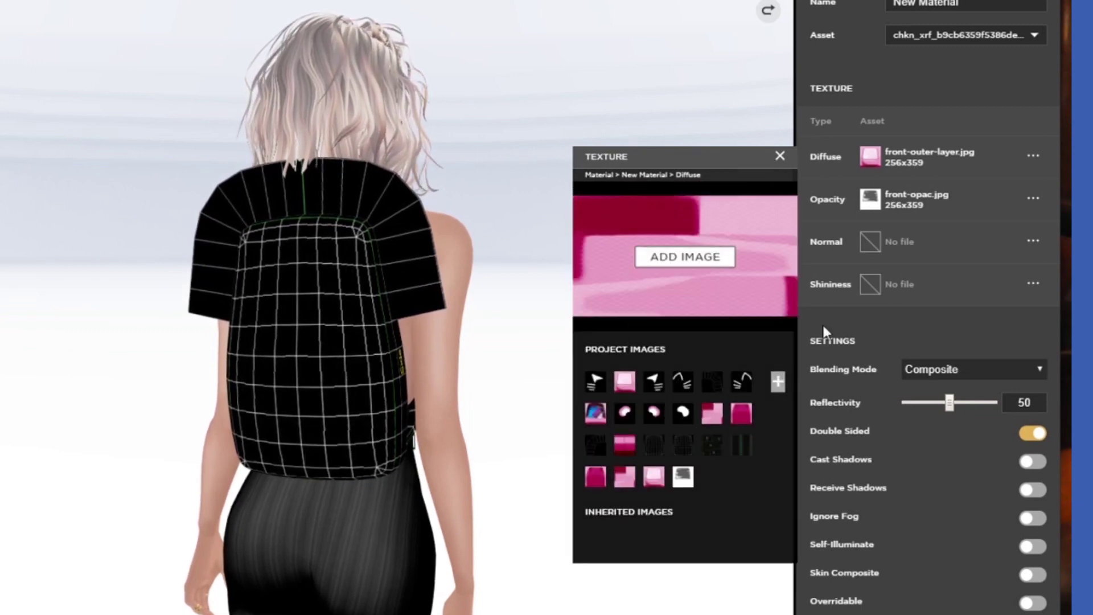
pyautogui.click(925, 369)
# Step: Set the front material's blending mode to Composite
pyautogui.click(927, 384)
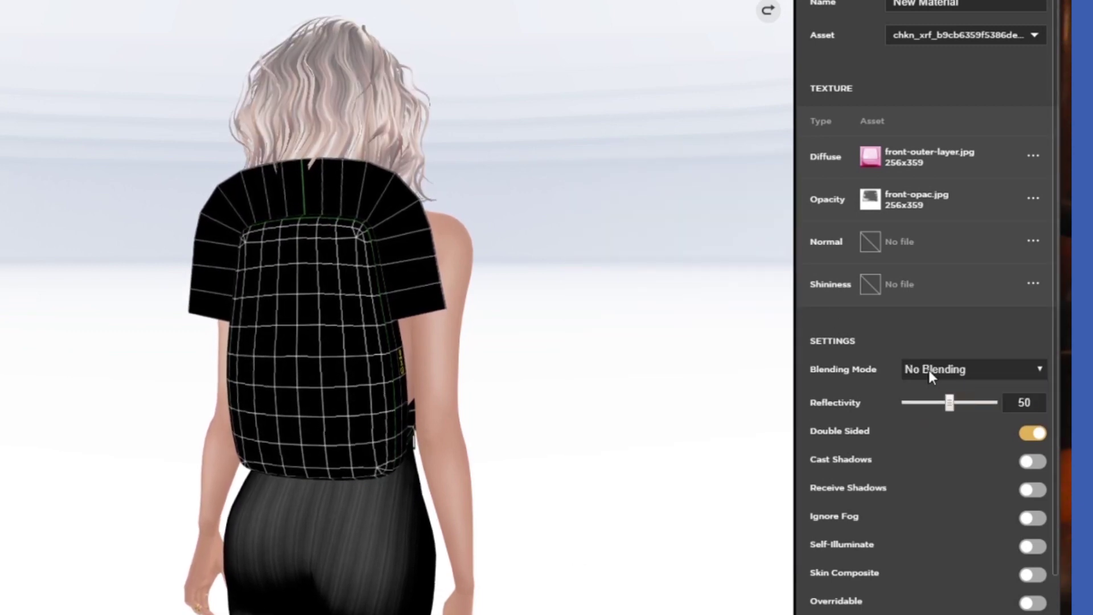
pyautogui.click(931, 373)
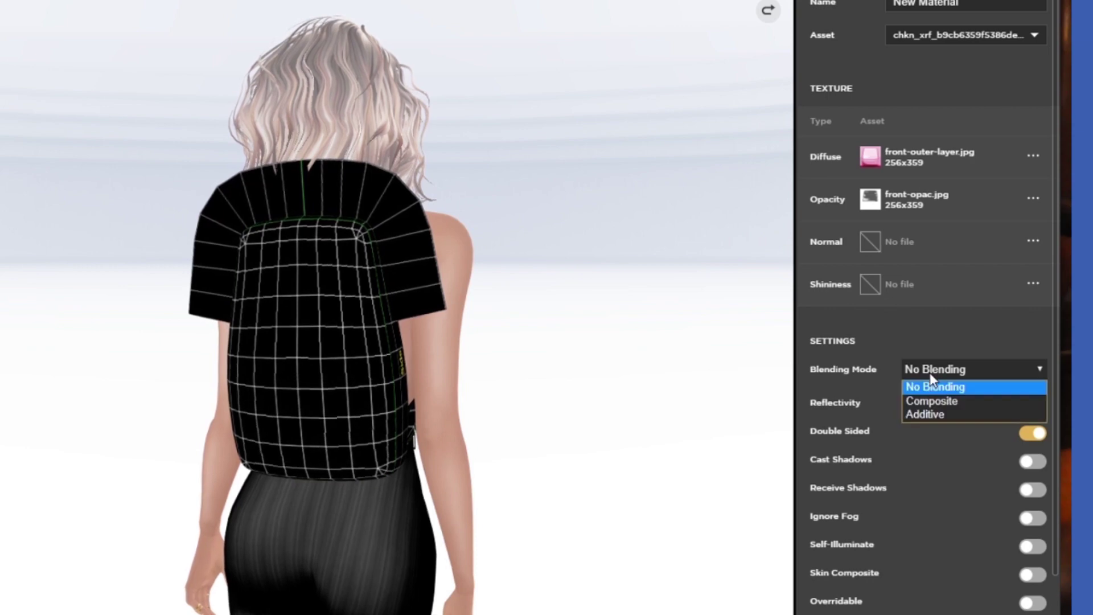
pyautogui.click(929, 403)
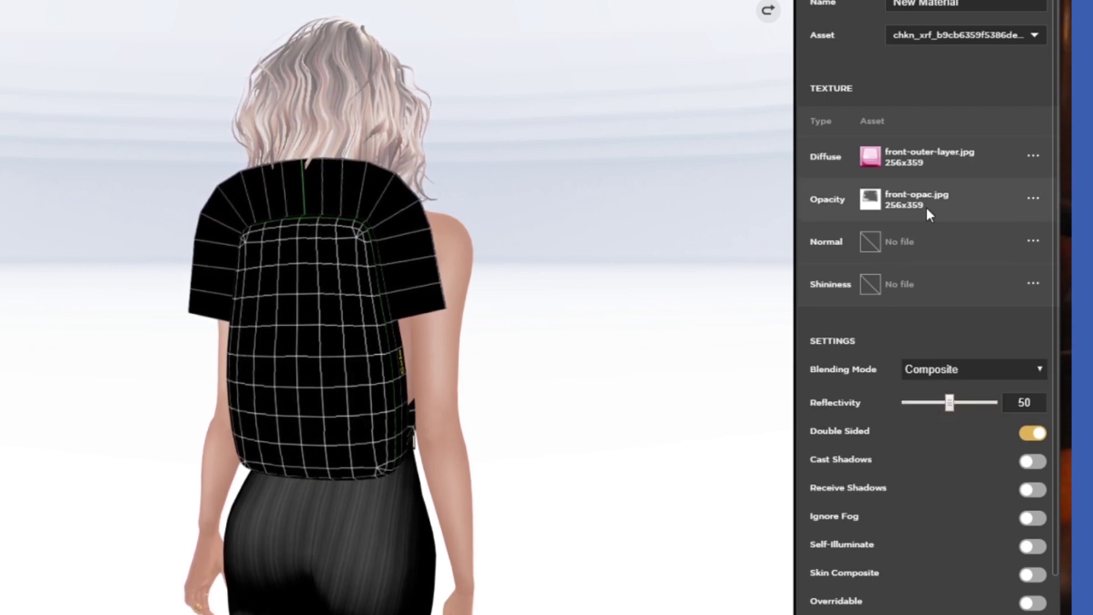
pyautogui.moveTo(887, 208)
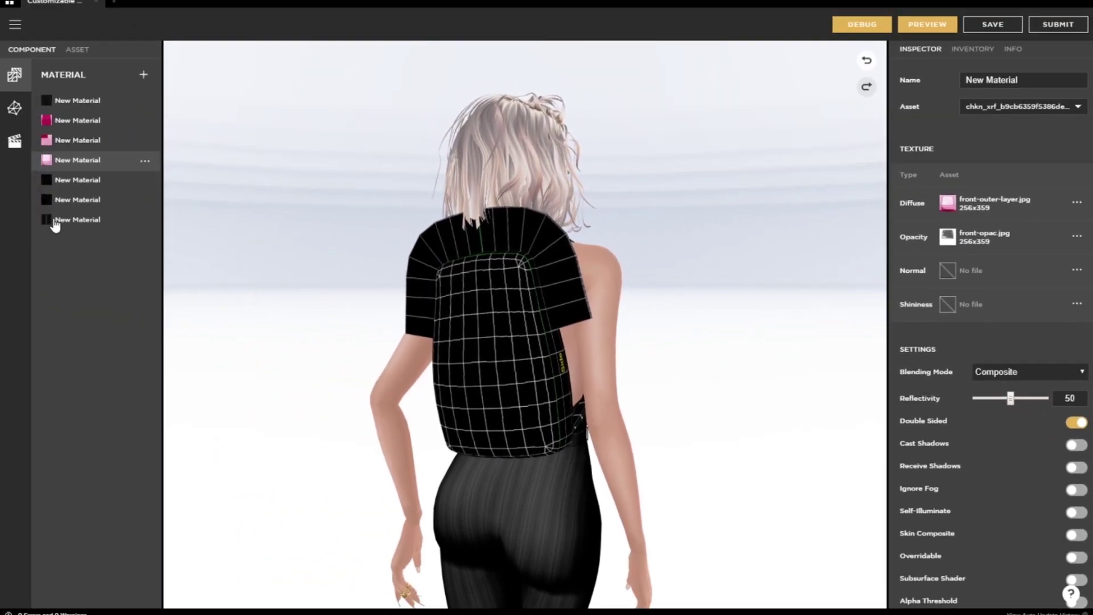
# Step: Apply a pink project image to the straps material and preview the backpack on the avatar
pyautogui.click(55, 222)
pyautogui.click(947, 202)
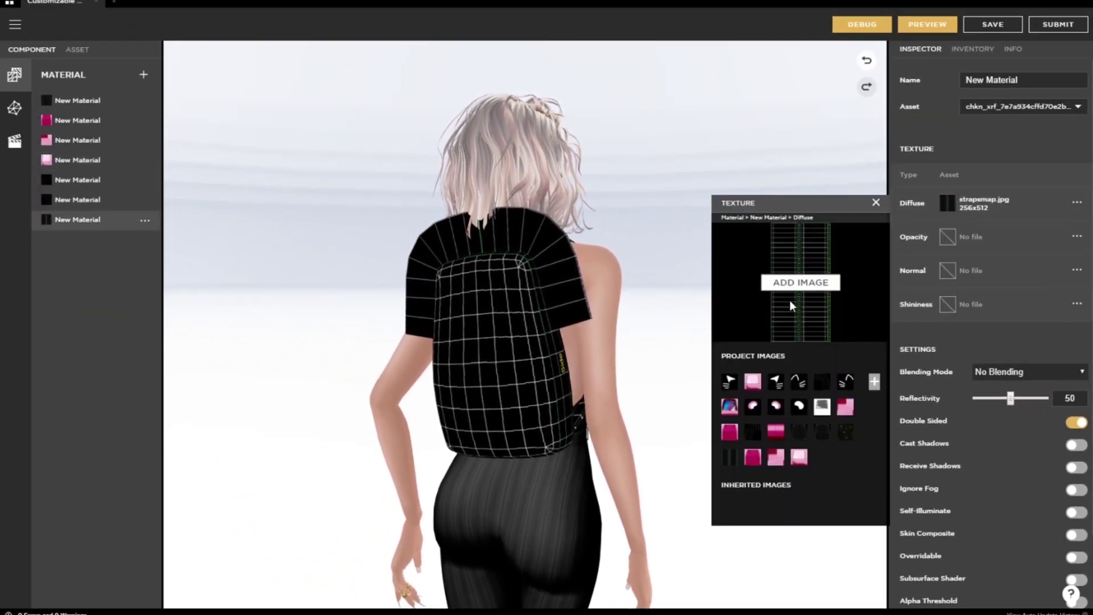
pyautogui.click(776, 431)
pyautogui.click(876, 202)
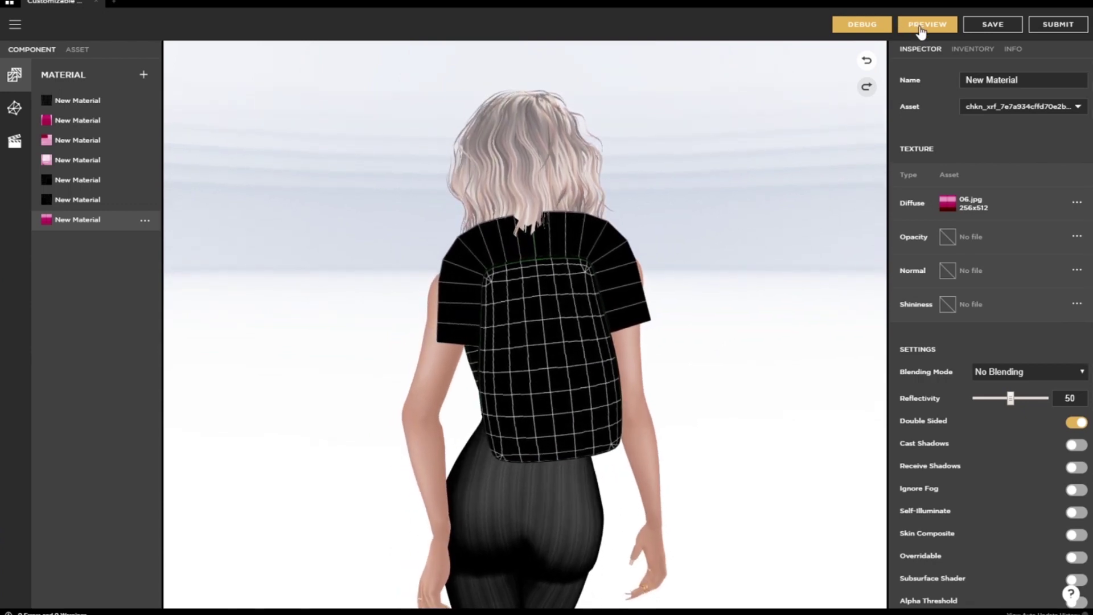
pyautogui.click(920, 26)
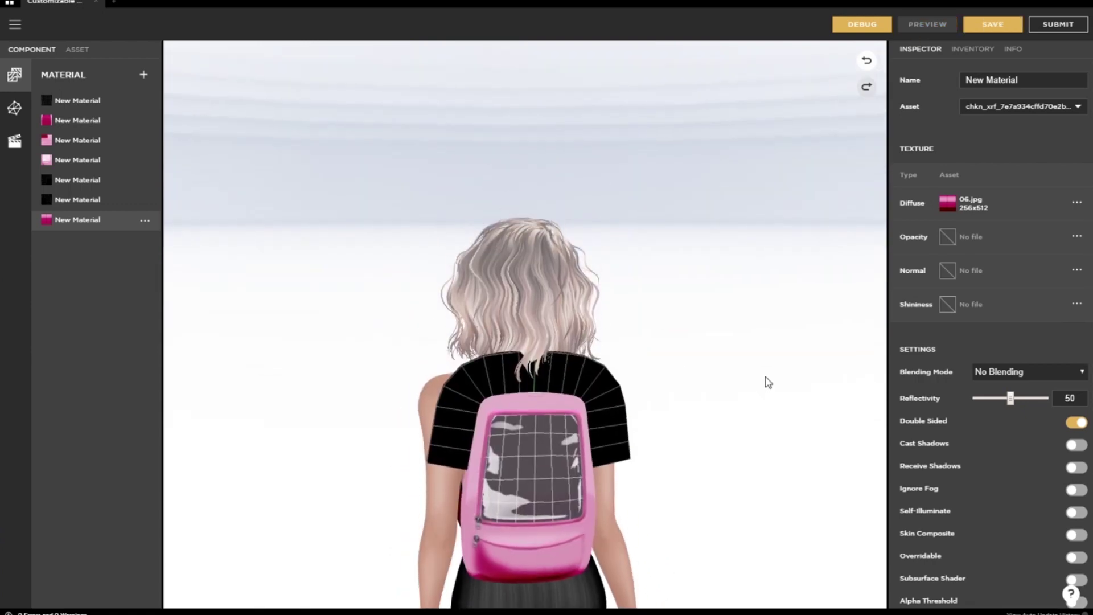
pyautogui.moveTo(768, 382); pyautogui.dragTo(711, 315)
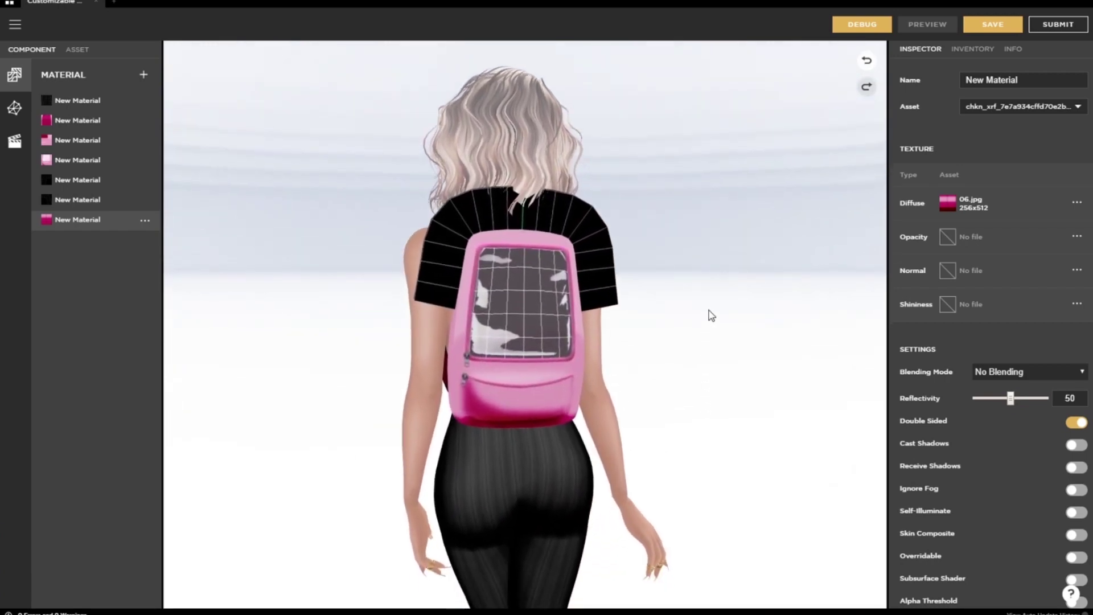
pyautogui.moveTo(582, 398); pyautogui.dragTo(710, 379)
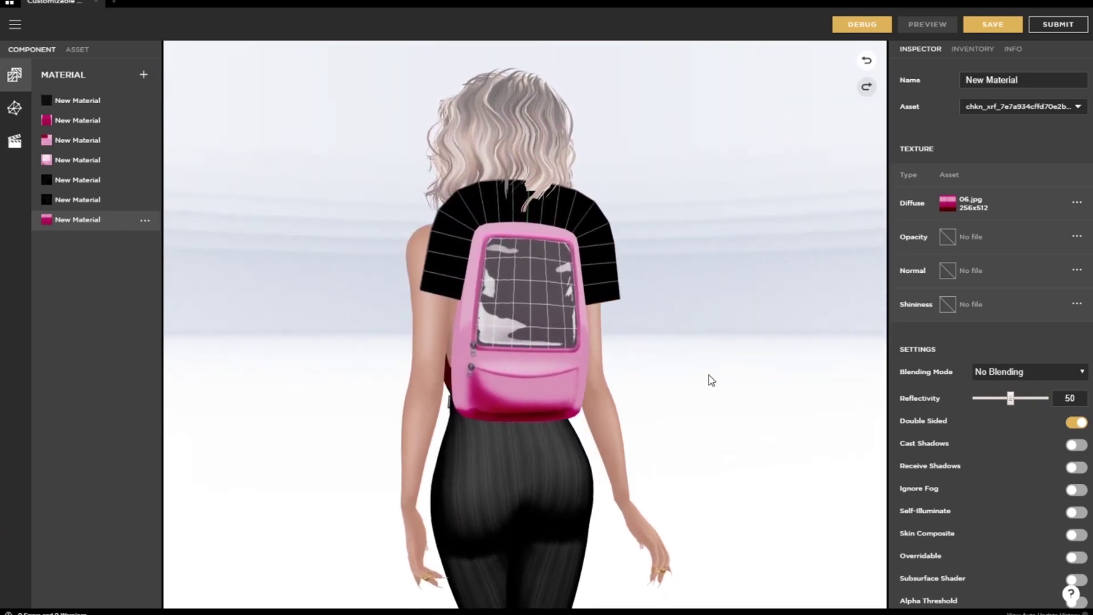
# Step: Give the front map material the 00.jpg contents image and refresh the preview
pyautogui.click(84, 106)
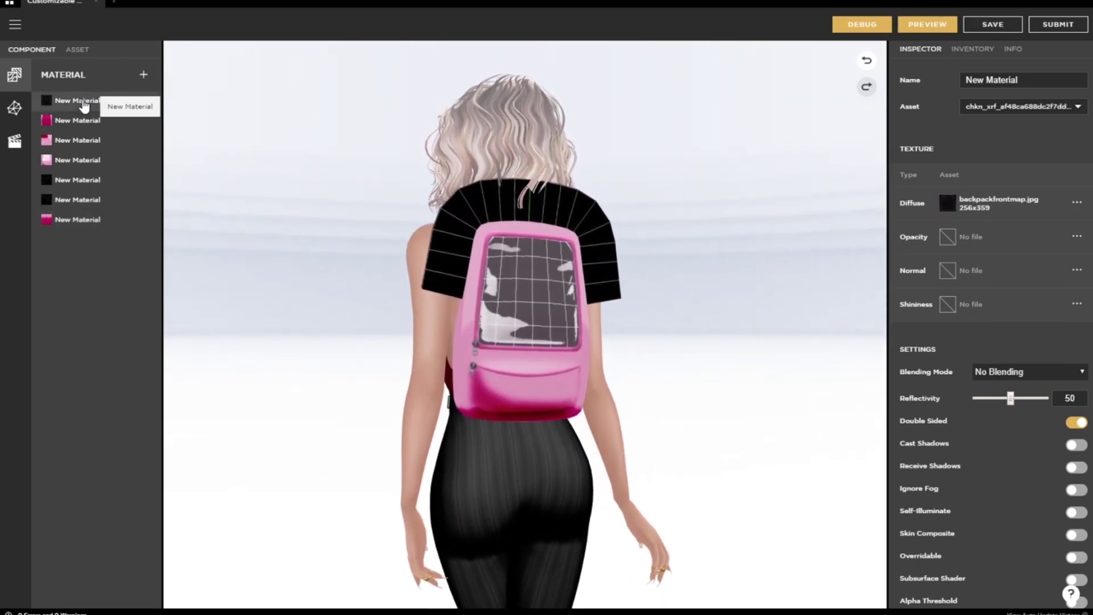
pyautogui.click(954, 205)
pyautogui.click(731, 407)
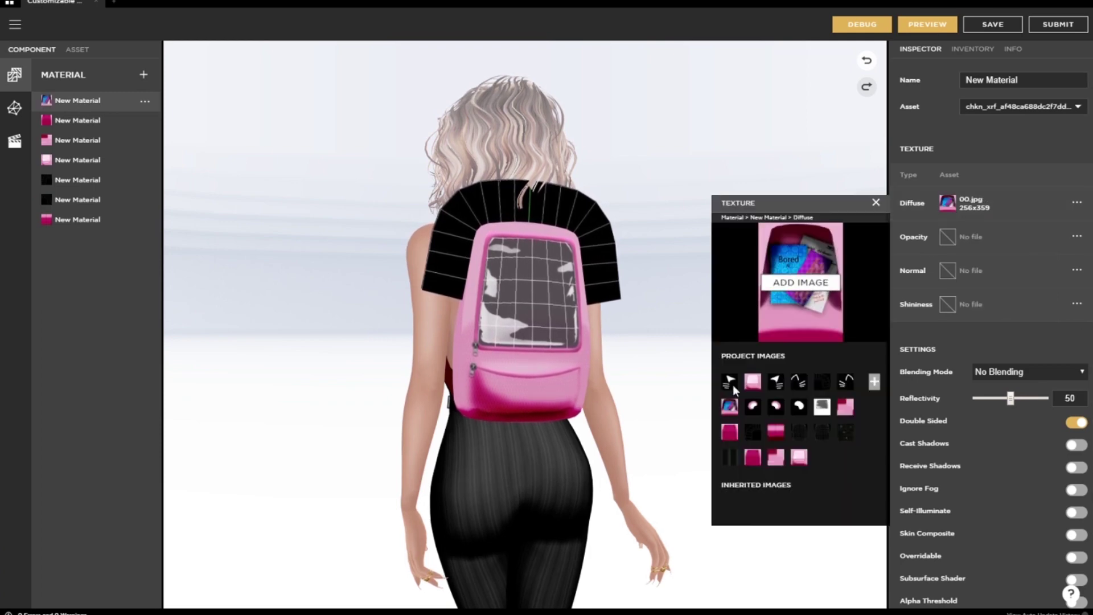
pyautogui.click(922, 27)
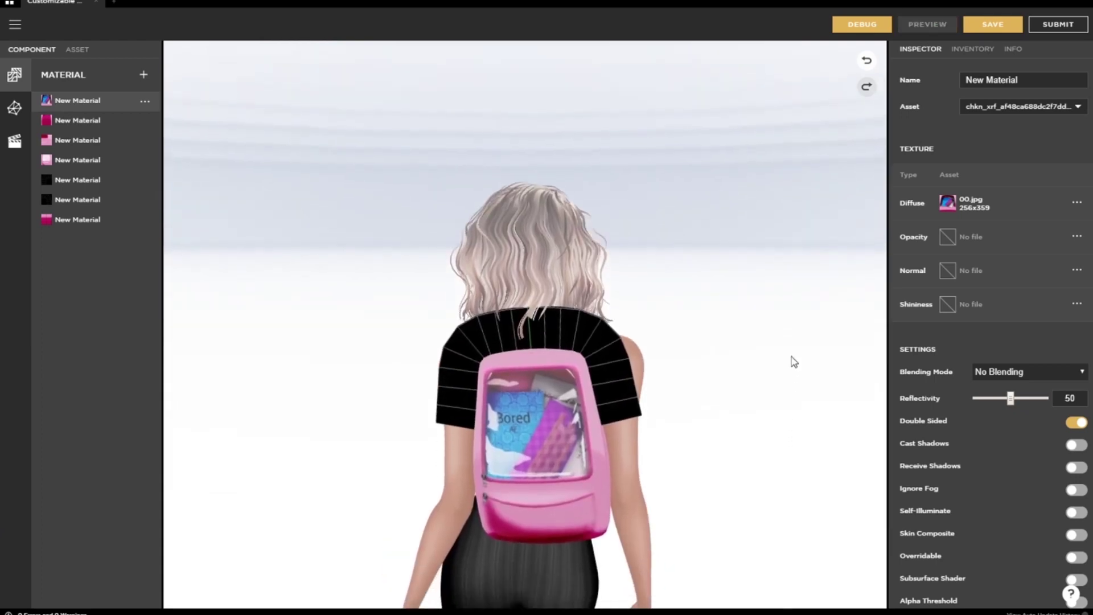
pyautogui.click(85, 186)
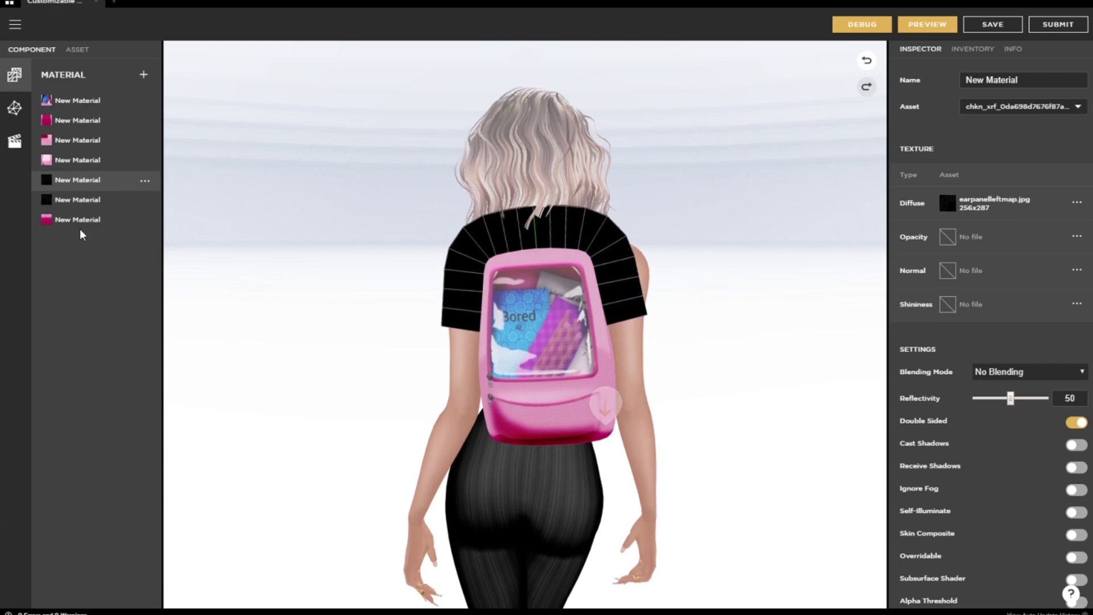
# Step: Load cat-ears-left.jpg as the left ear panel's diffuse texture
pyautogui.click(948, 203)
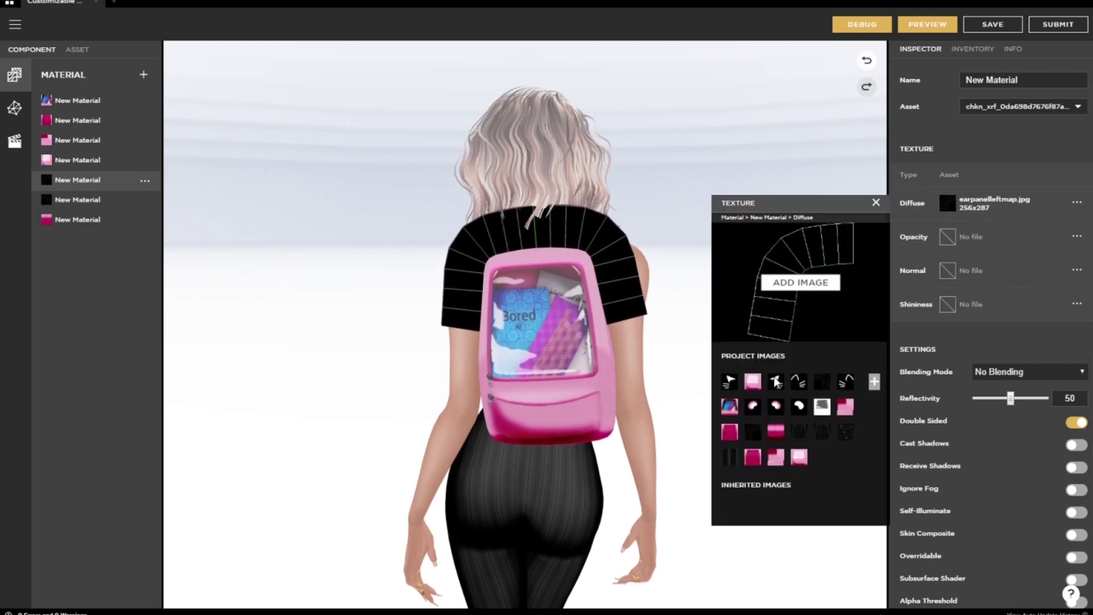
pyautogui.click(800, 283)
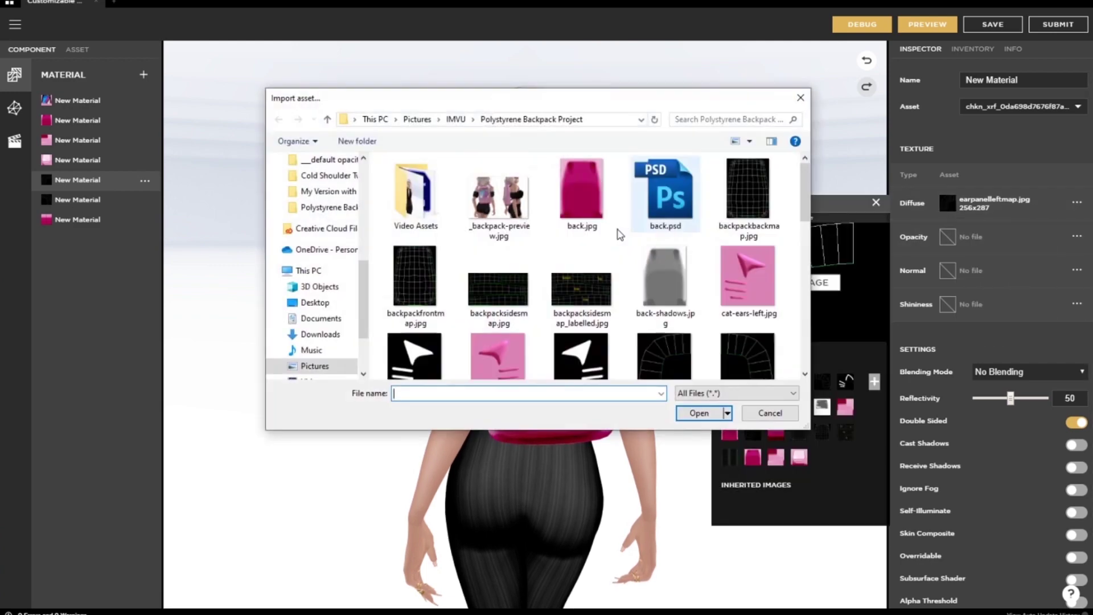
pyautogui.doubleClick(759, 274)
pyautogui.click(947, 237)
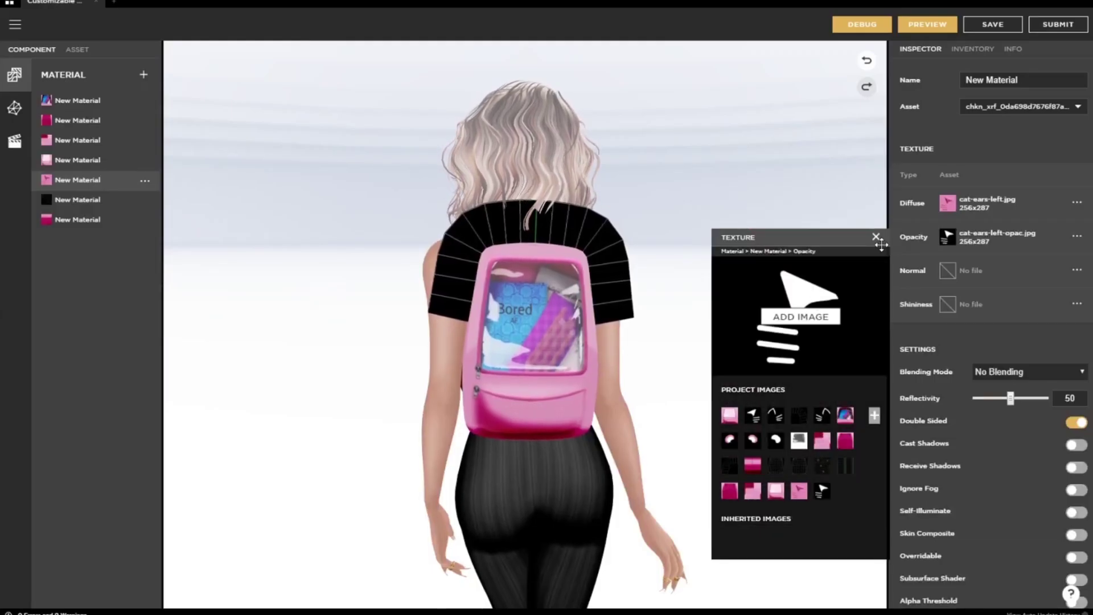
pyautogui.click(875, 237)
# Step: Assign the cat-ears-right texture to the right ear panel material
pyautogui.click(64, 201)
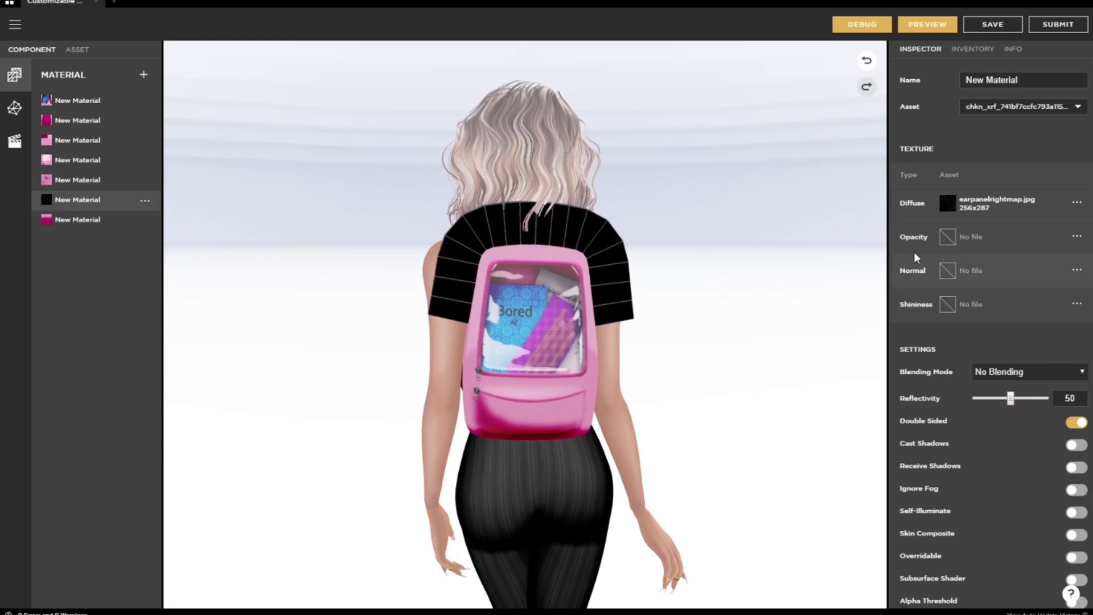
pyautogui.click(947, 203)
pyautogui.click(786, 418)
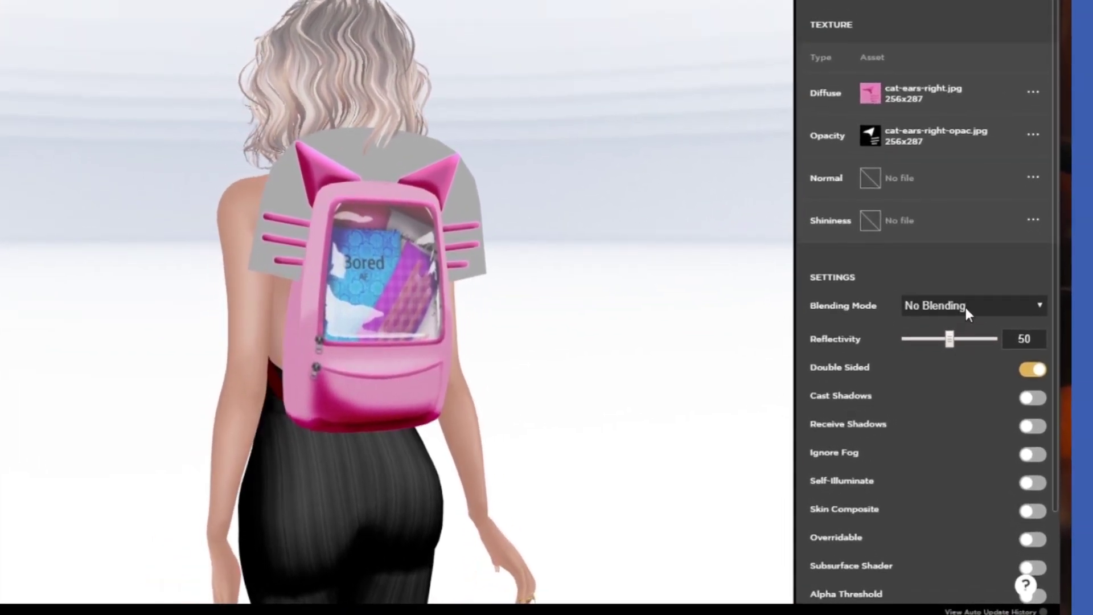
# Step: Keep No Blending and enable Alpha Threshold at 0 on the right and left cat-ear materials
pyautogui.click(956, 309)
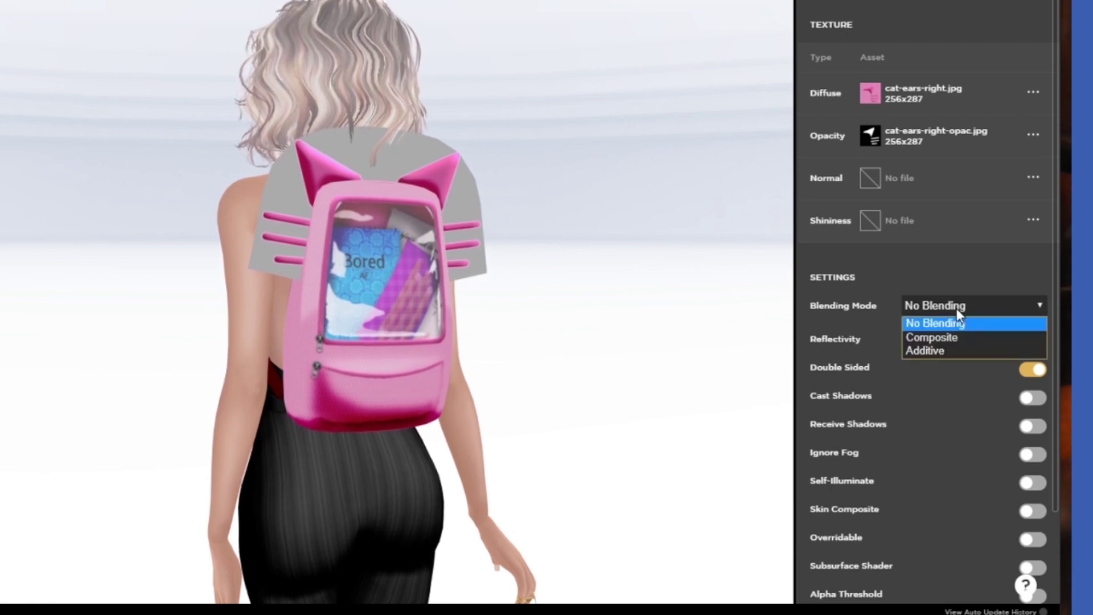
pyautogui.click(961, 286)
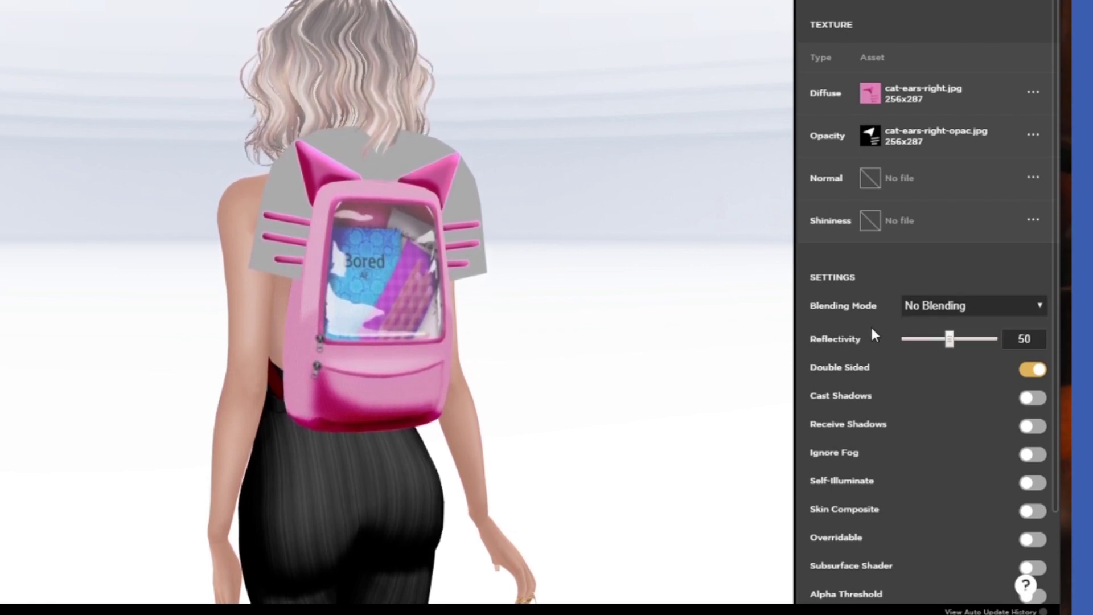
pyautogui.scroll(-2, 871, 328)
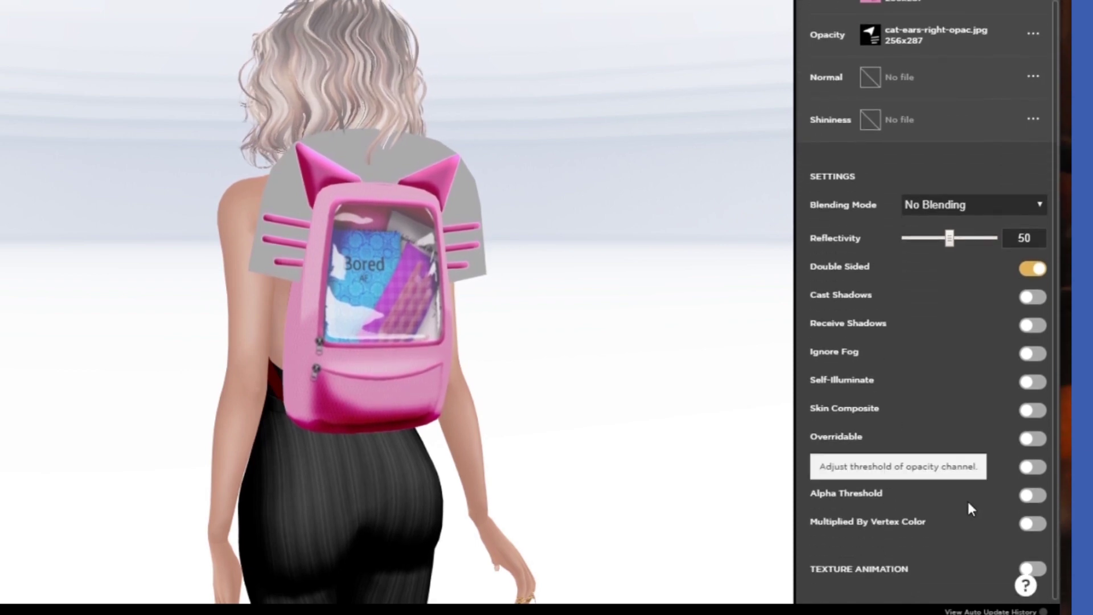
pyautogui.click(1032, 495)
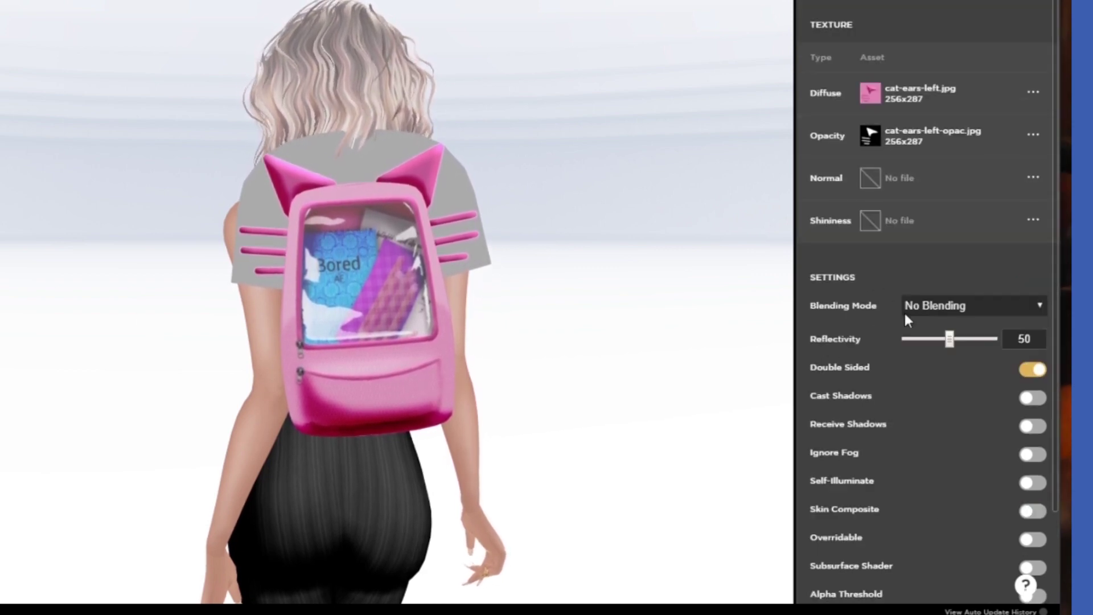
pyautogui.scroll(-3, 939, 370)
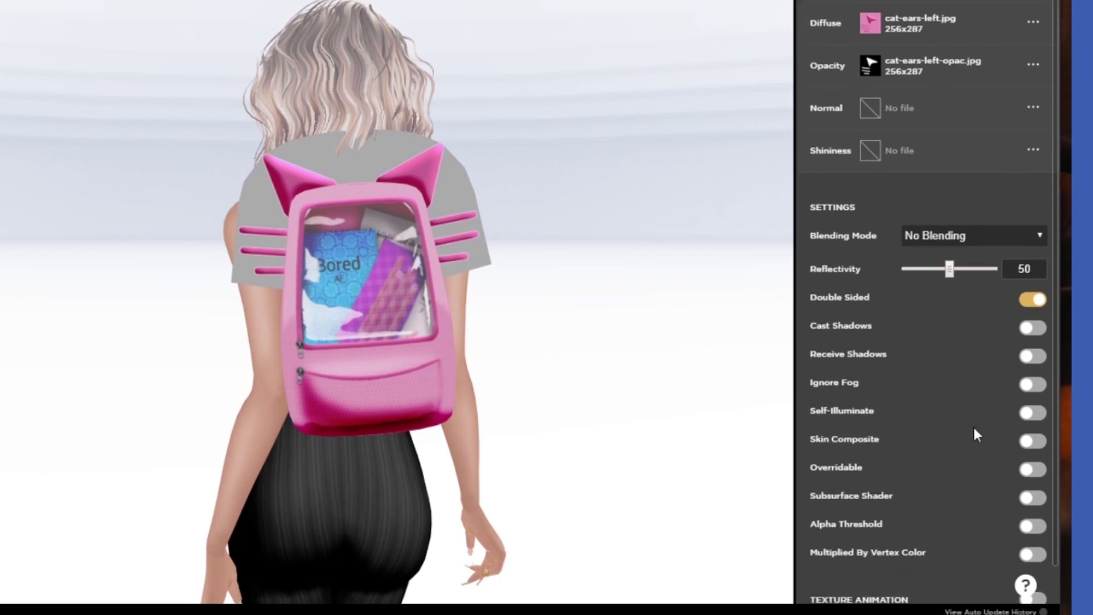
pyautogui.click(1032, 496)
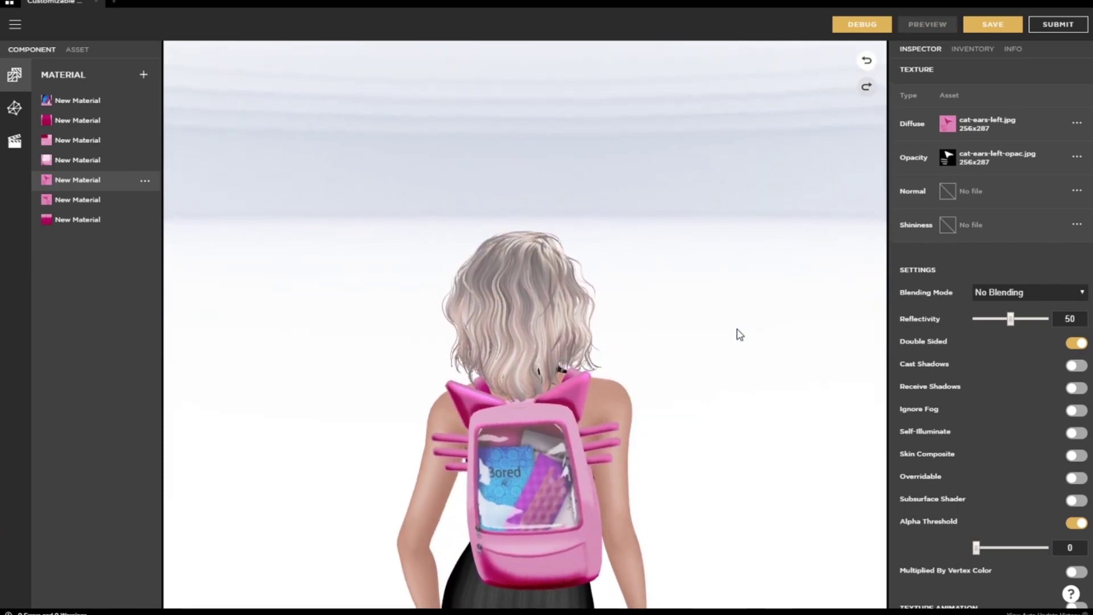
pyautogui.moveTo(673, 476); pyautogui.dragTo(692, 384)
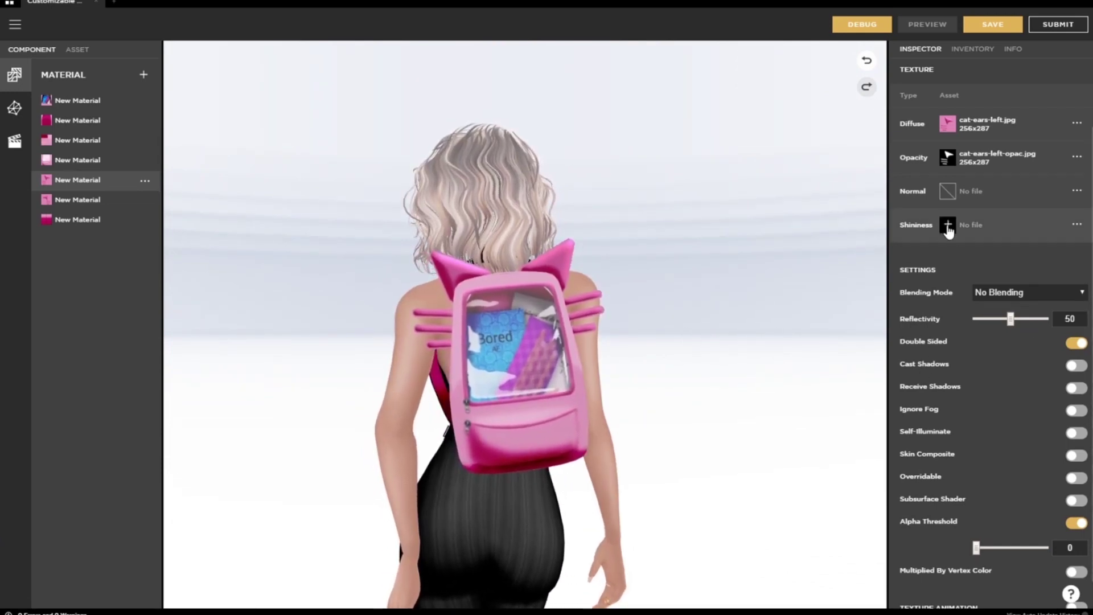
pyautogui.scroll(1, 952, 336)
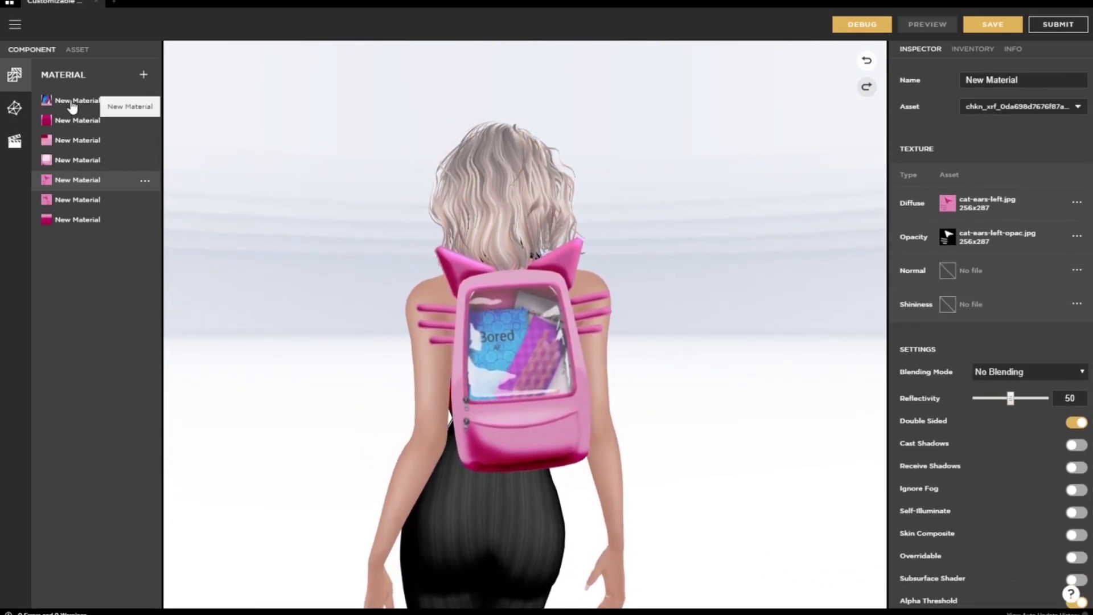
# Step: Give the front outer layer front-specular.jpg as its shininess map and raise reflectivity to 86
pyautogui.click(74, 161)
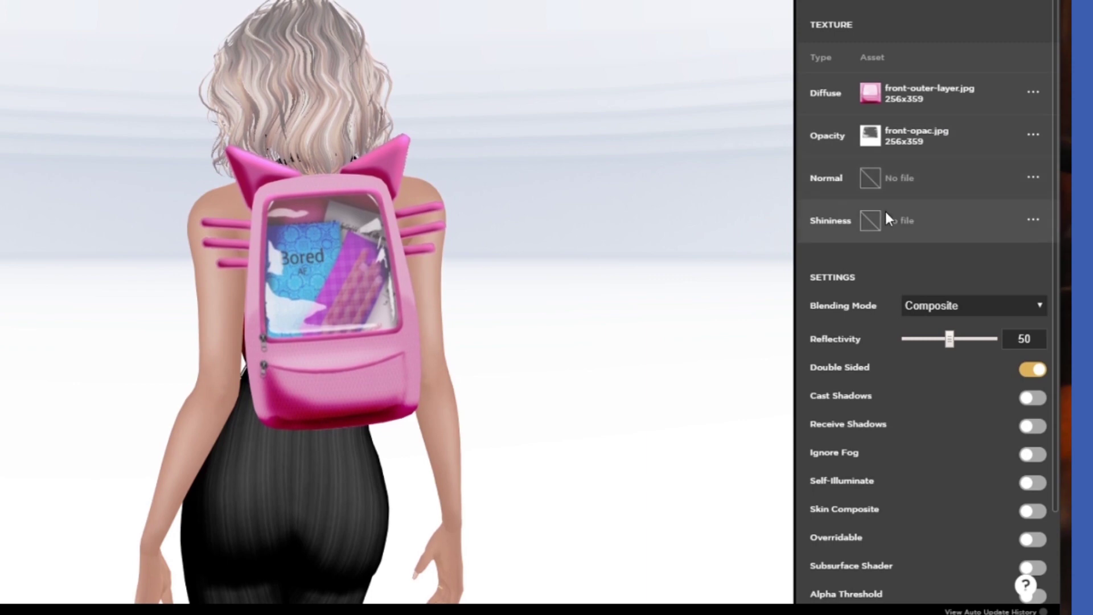
pyautogui.click(870, 220)
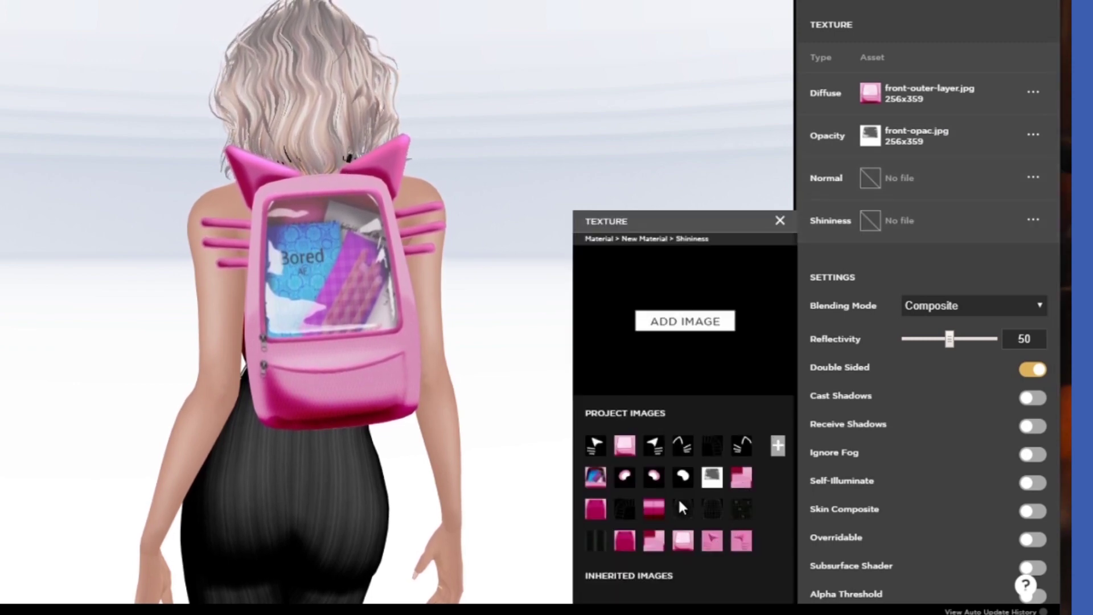
pyautogui.click(661, 321)
pyautogui.scroll(-5, 513, 228)
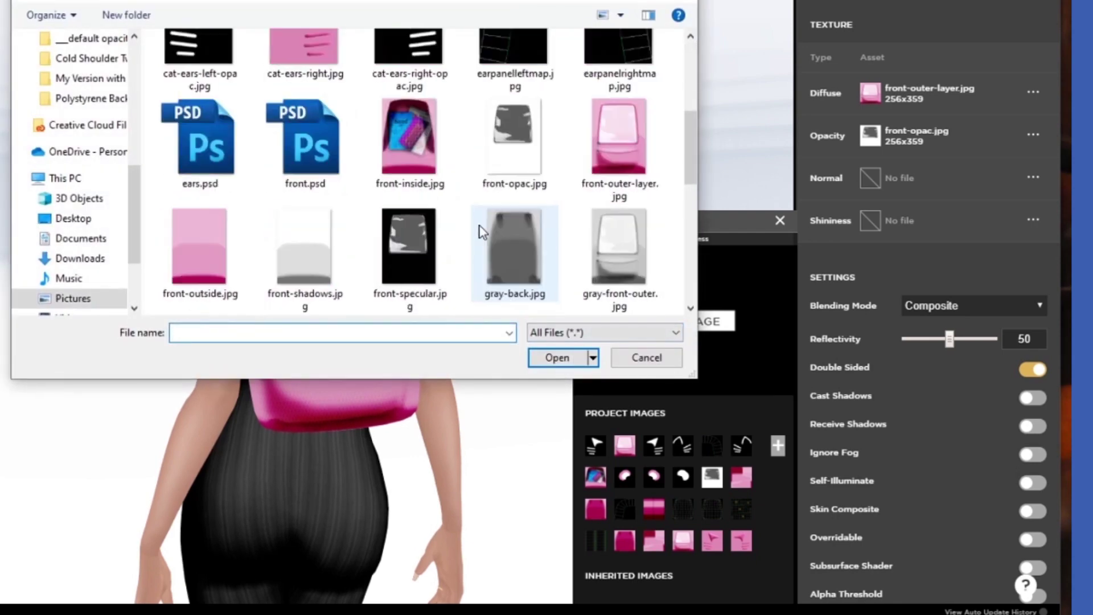
pyautogui.doubleClick(444, 250)
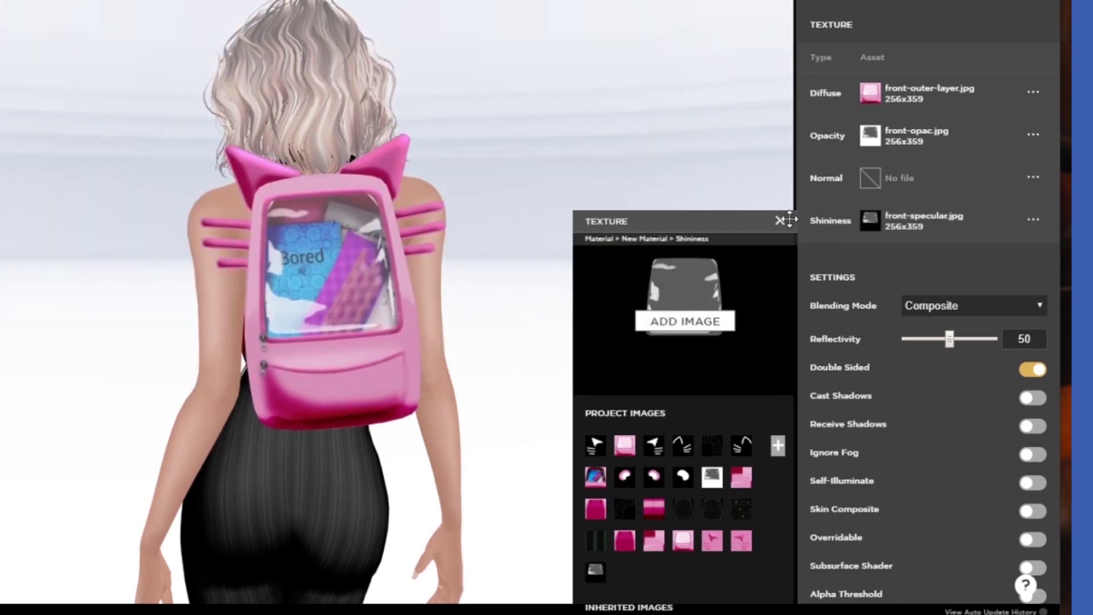
pyautogui.click(779, 221)
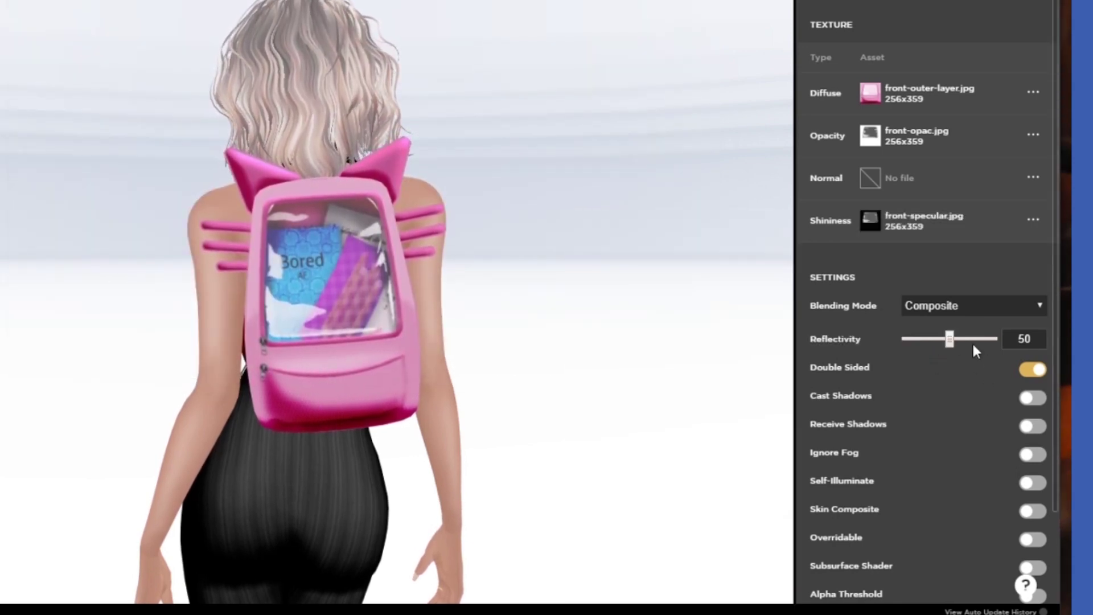
pyautogui.moveTo(955, 335); pyautogui.dragTo(982, 340)
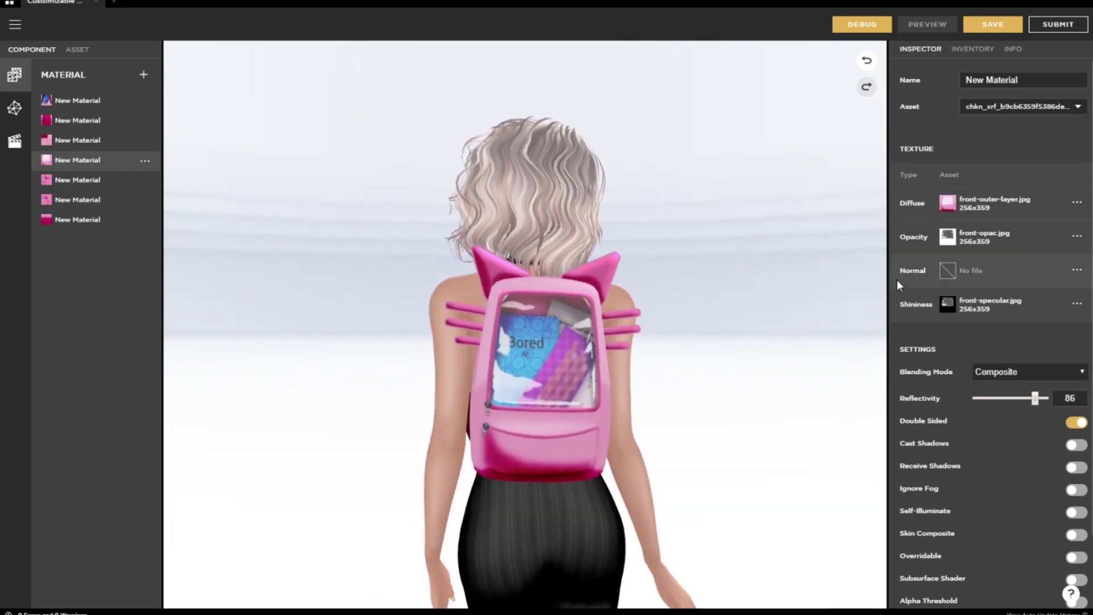
# Step: Review the Customizable Backpack's info: 304-credit derivation fee and 454 credits in total fees
pyautogui.click(1013, 48)
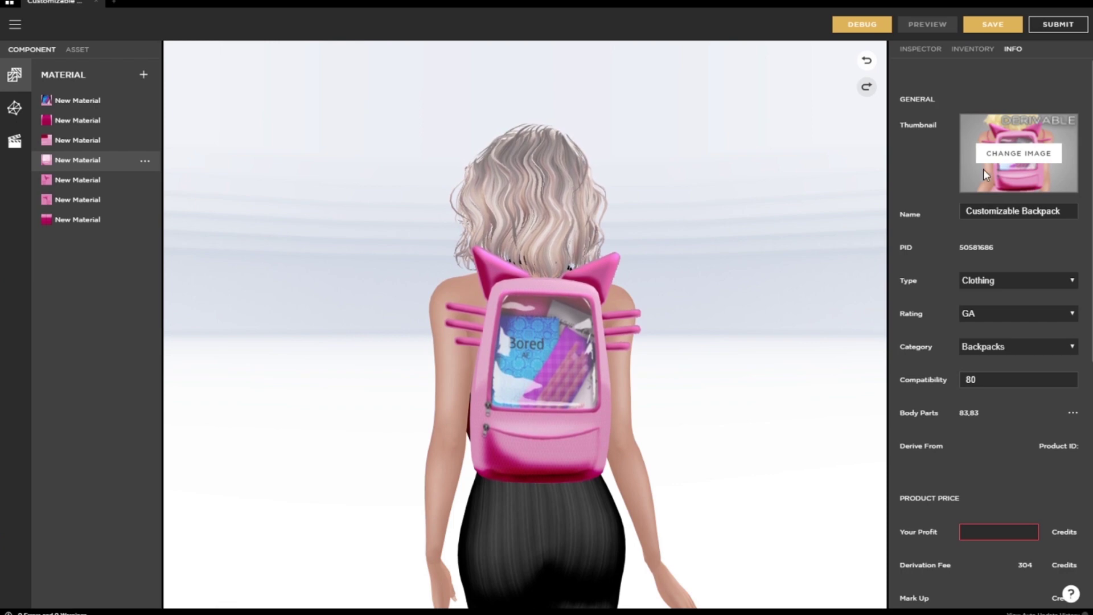
pyautogui.scroll(-7, 973, 261)
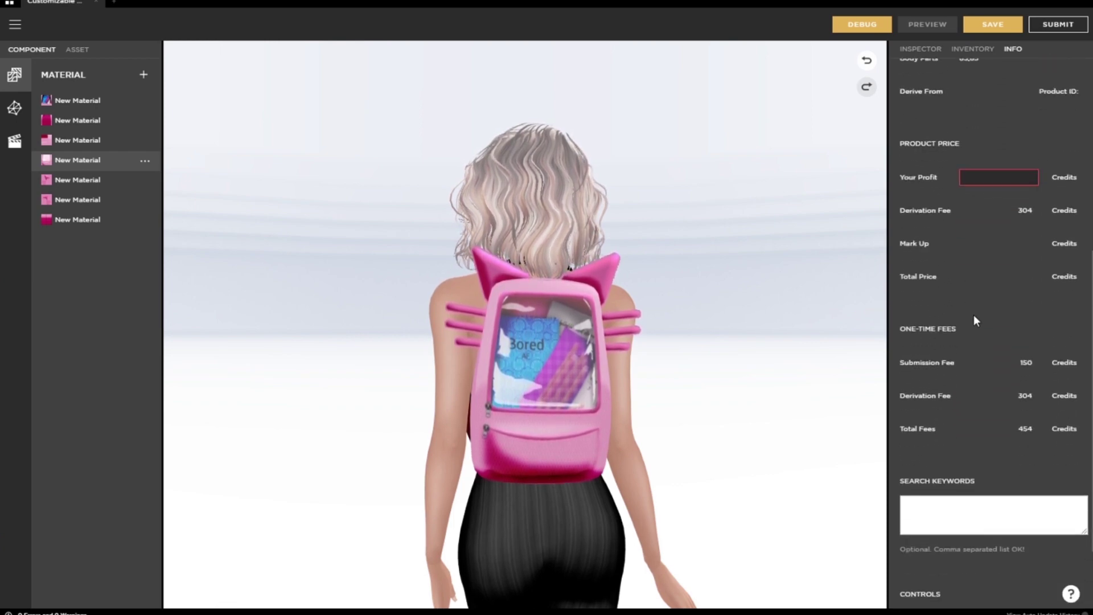